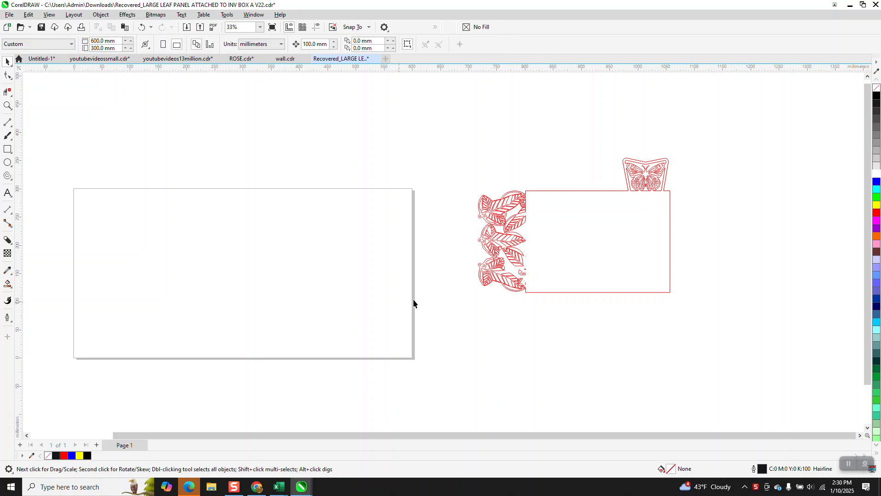
Zoom in to examine the butterfly tab and the leaf border of the panel design
left_click(7, 105)
left_click_drag(620, 155, 675, 208)
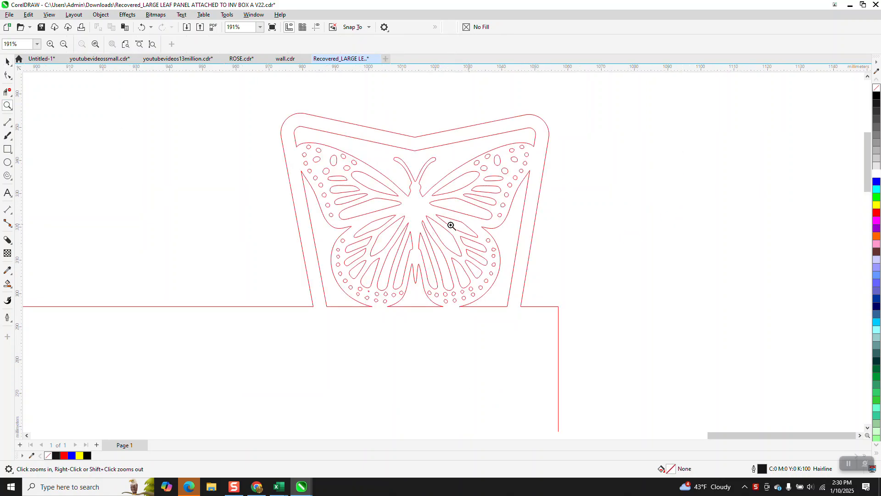
scroll(453, 219, "down", 5)
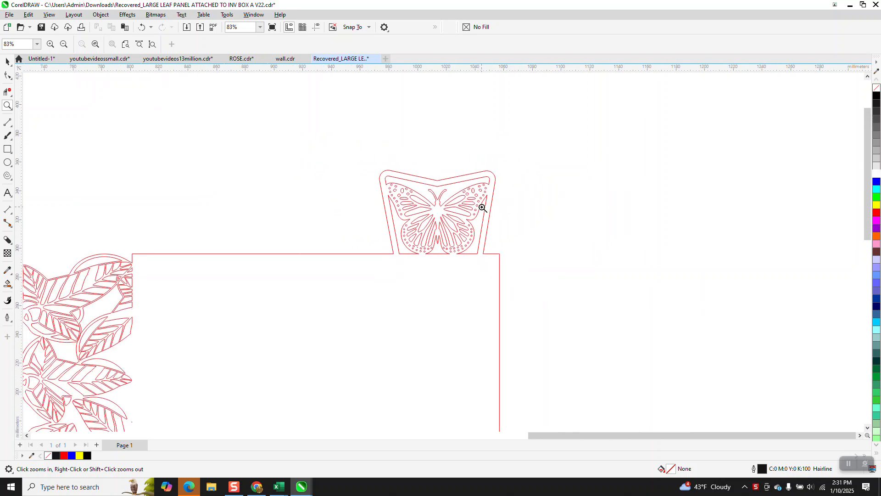
scroll(482, 208, "down", 1)
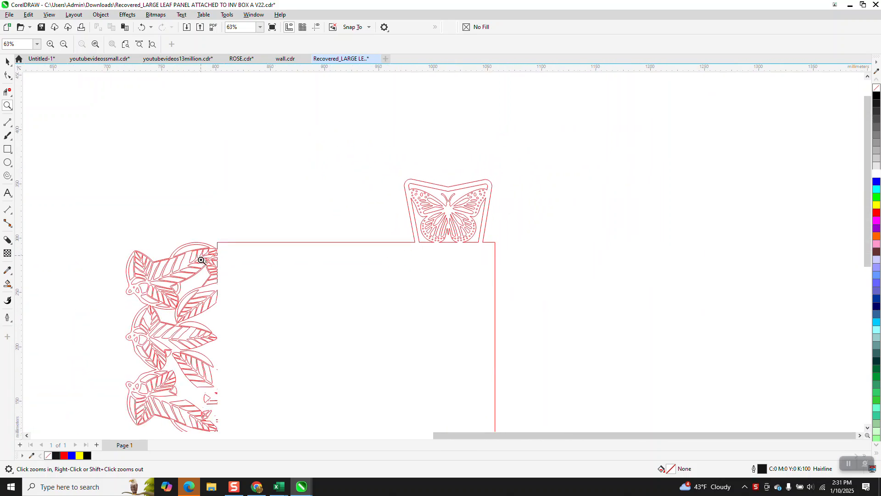
scroll(207, 287, "down", 1)
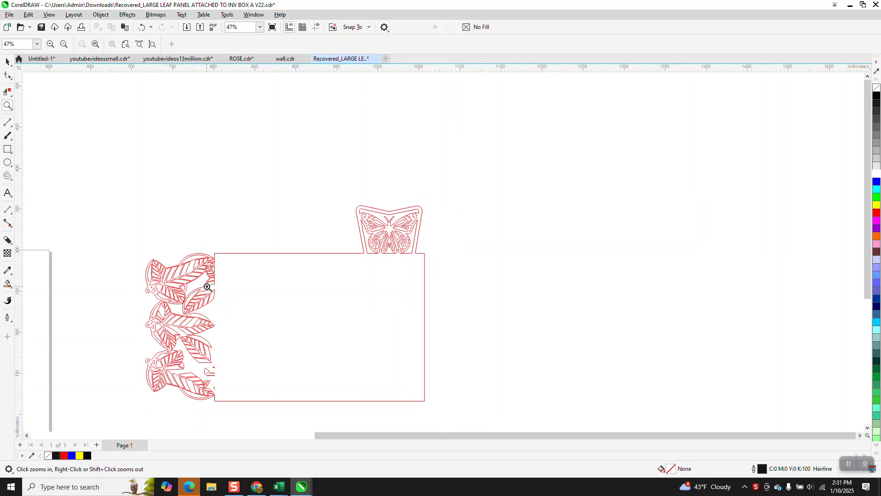
Try filling the panel's enclosed regions with Smart Fill, and undo the fill
left_click(8, 285)
left_click(262, 279)
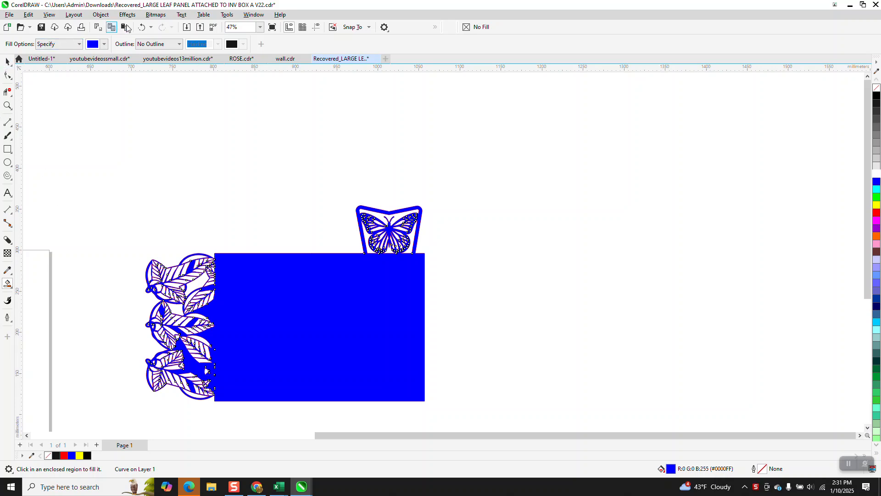
left_click(142, 27)
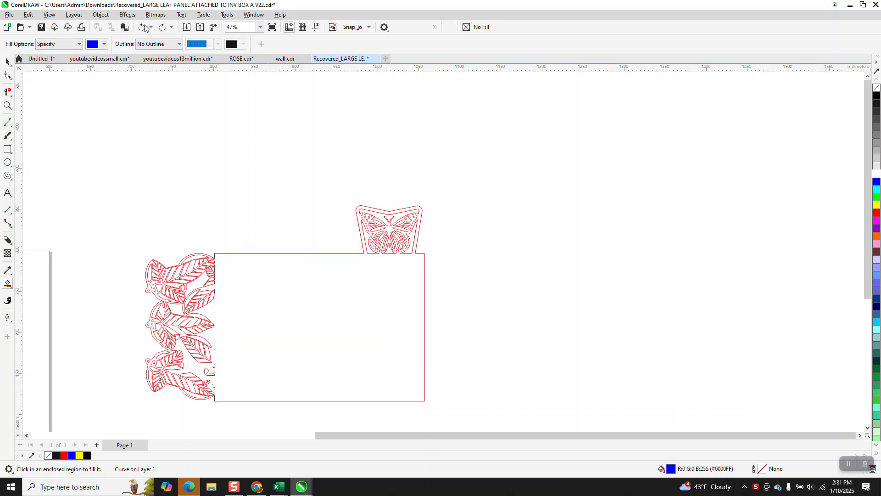
Zoom in on the top leaf, select the leaf border curve and break it apart
left_click(7, 106)
left_click_drag(164, 245, 277, 303)
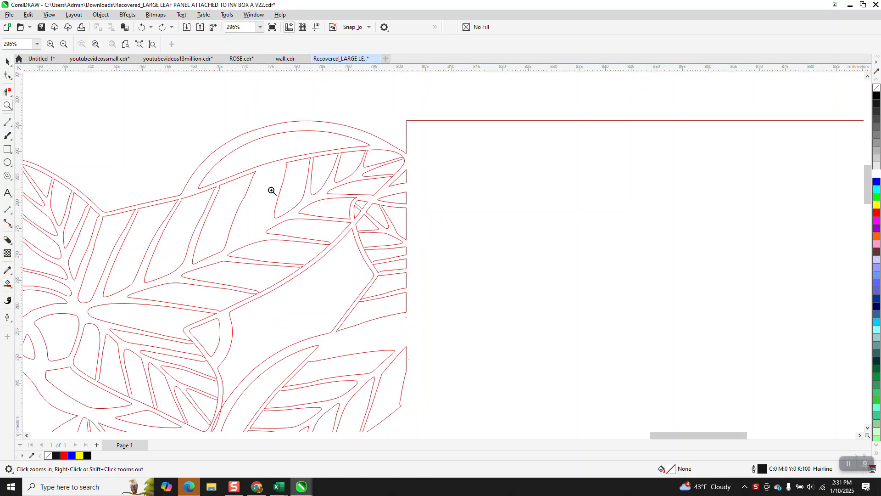
left_click(8, 62)
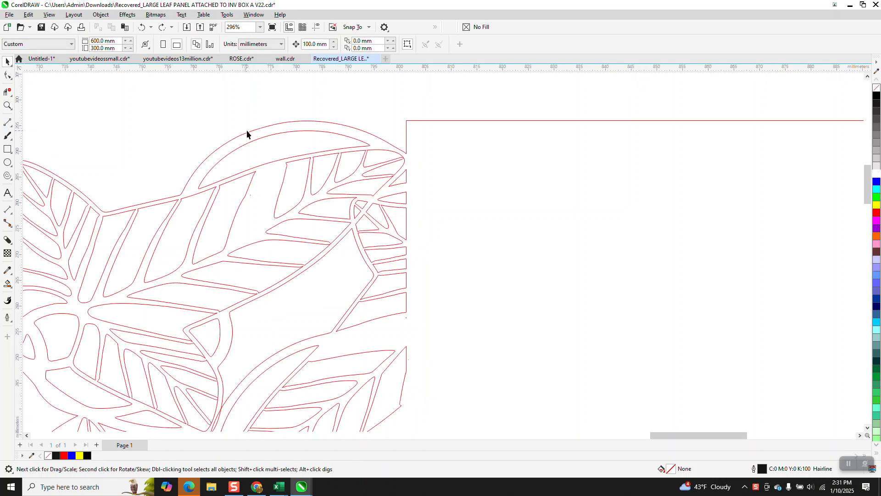
left_click(283, 180)
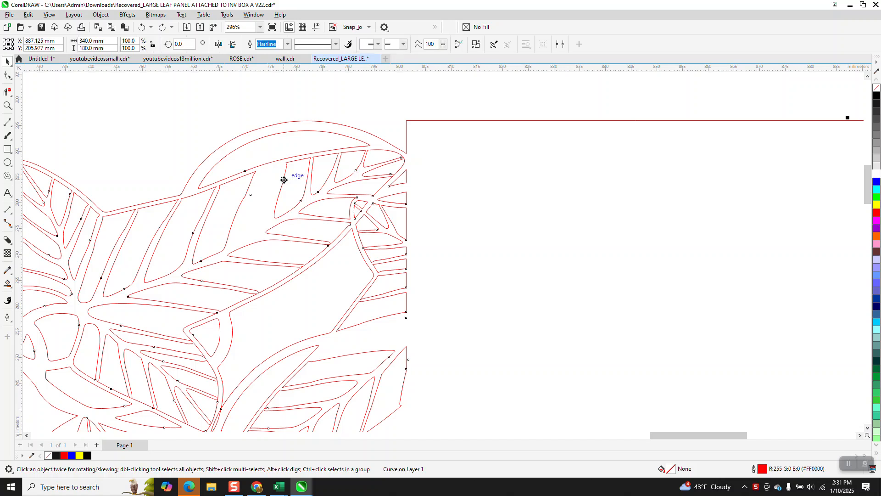
left_click(101, 15)
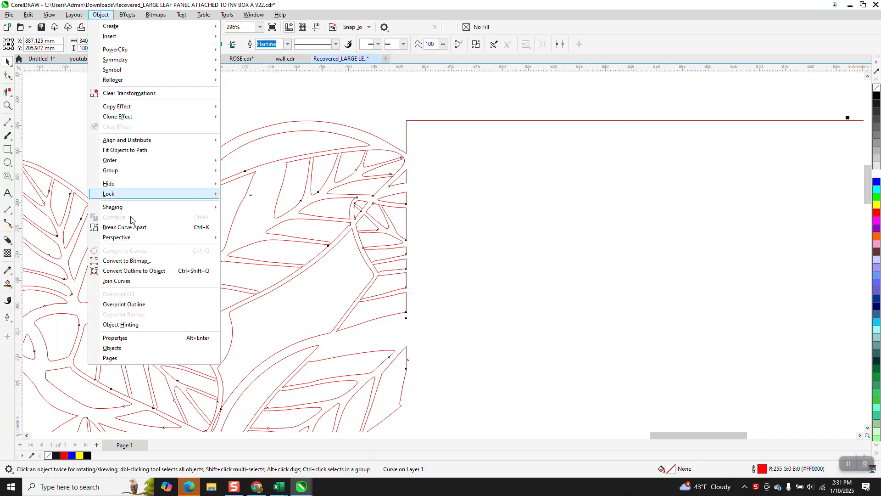
left_click(139, 224)
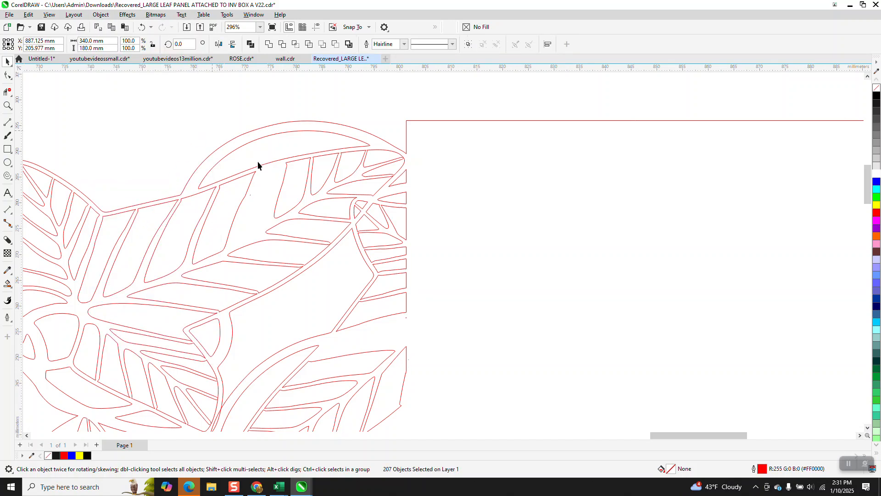
Select one leaf-vein cutout, move it left and stretch it to about 14.7 mm tall
left_click(285, 178)
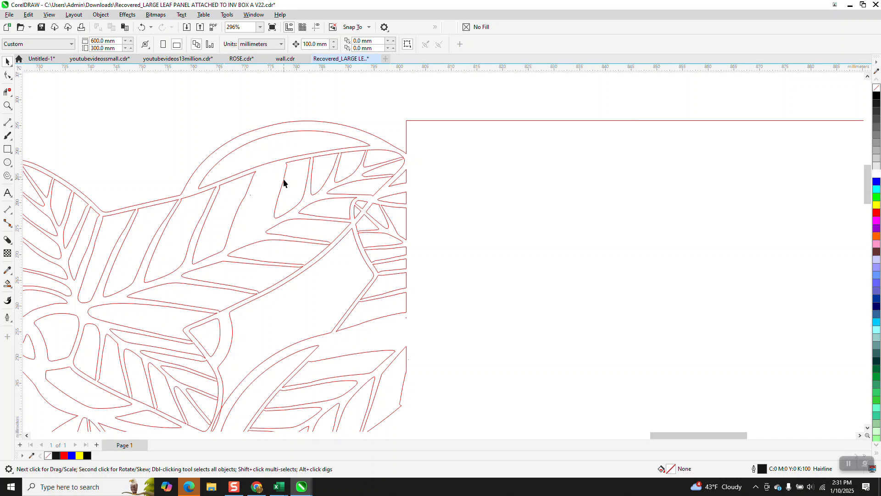
left_click(283, 179)
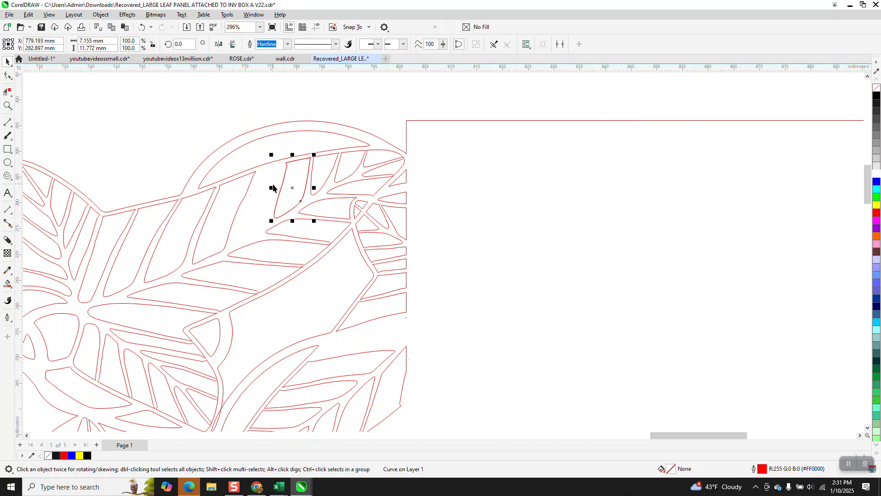
left_click_drag(295, 187, 262, 198)
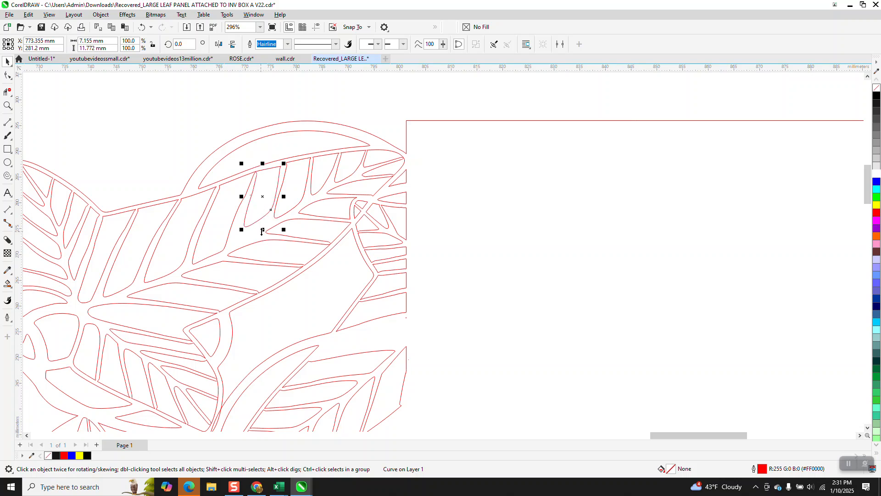
left_click_drag(263, 229, 285, 243)
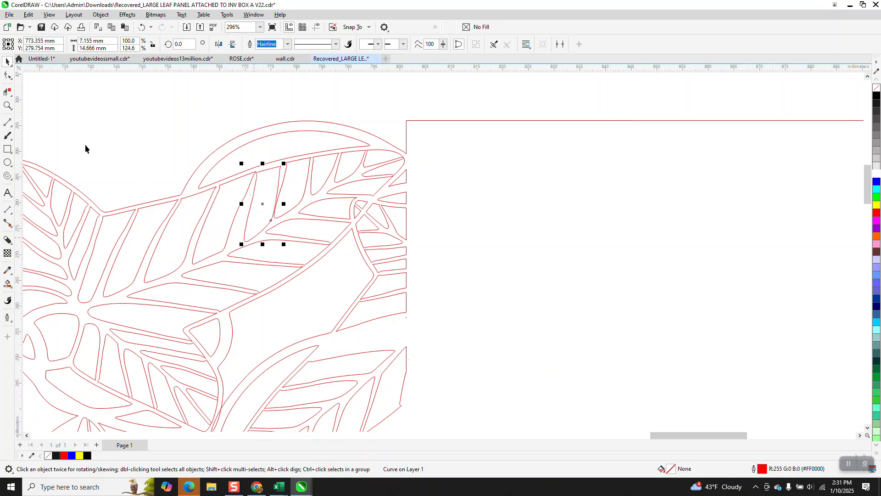
Zoom in on the moved cutout and delete excess nodes along its left side with the Shape tool
left_click(11, 107)
left_click_drag(200, 147, 371, 262)
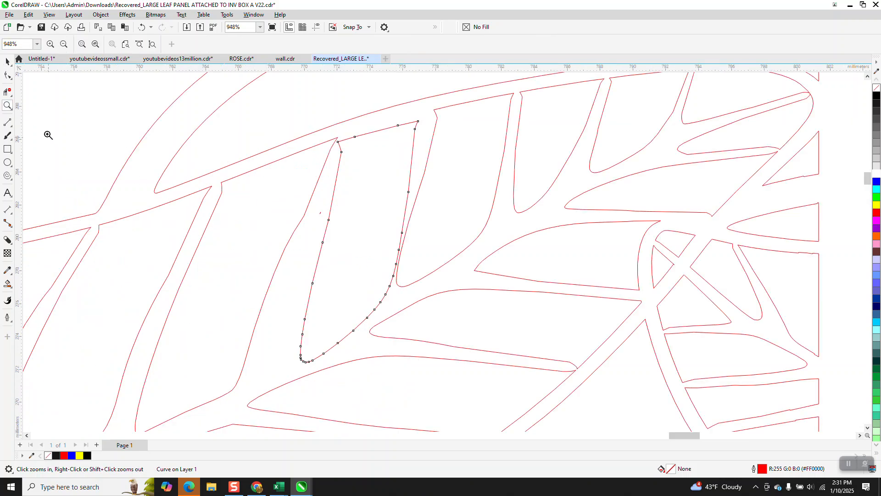
left_click(6, 76)
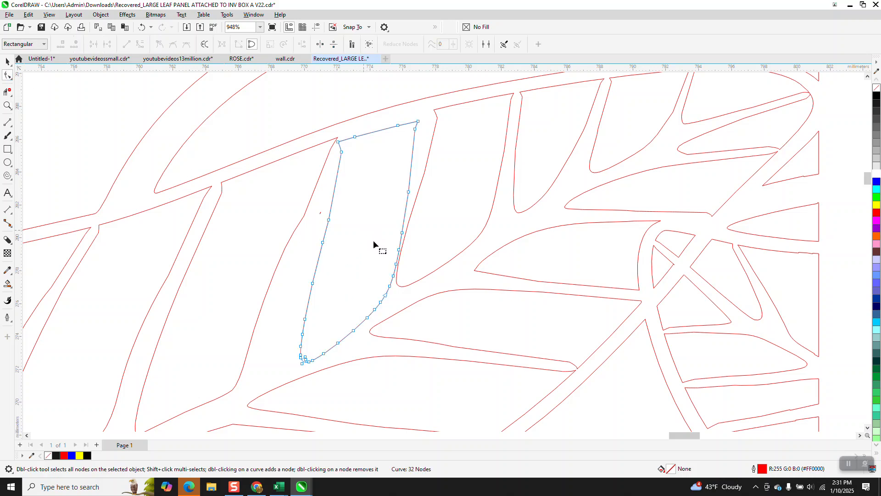
left_click_drag(414, 224, 329, 357)
key("Delete")
left_click_drag(314, 371, 296, 366)
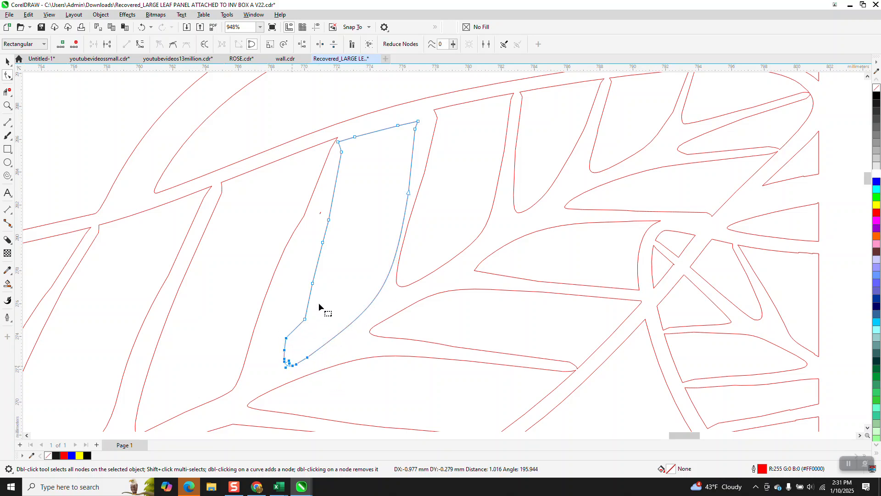
left_click_drag(345, 229, 293, 323)
key("Delete")
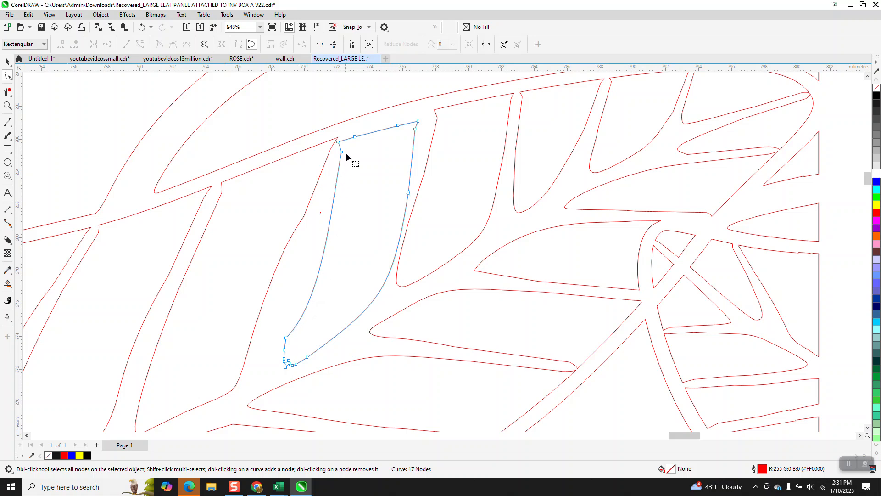
Delete further nodes along the cutout's upper and right edges and adjust its curve handle
key("Delete")
left_click_drag(345, 156, 346, 139)
left_click(409, 193)
key("Delete")
left_click(406, 223)
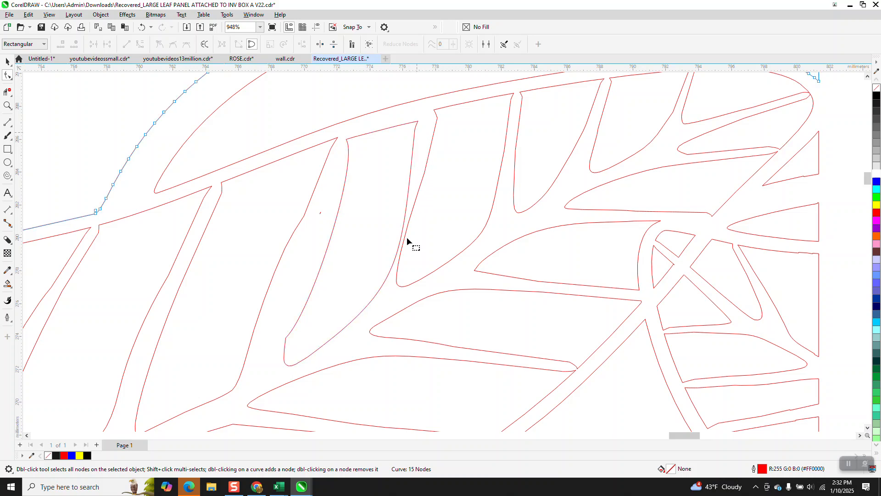
left_click(417, 127)
key("Delete")
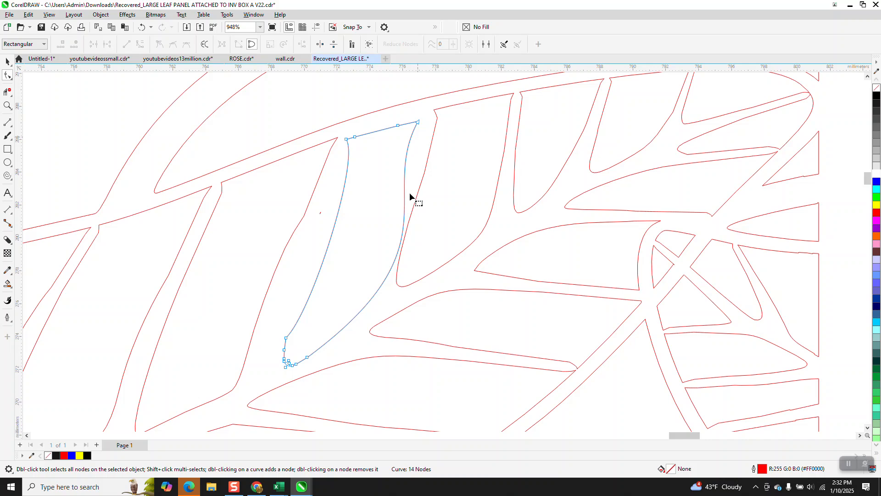
left_click(306, 358)
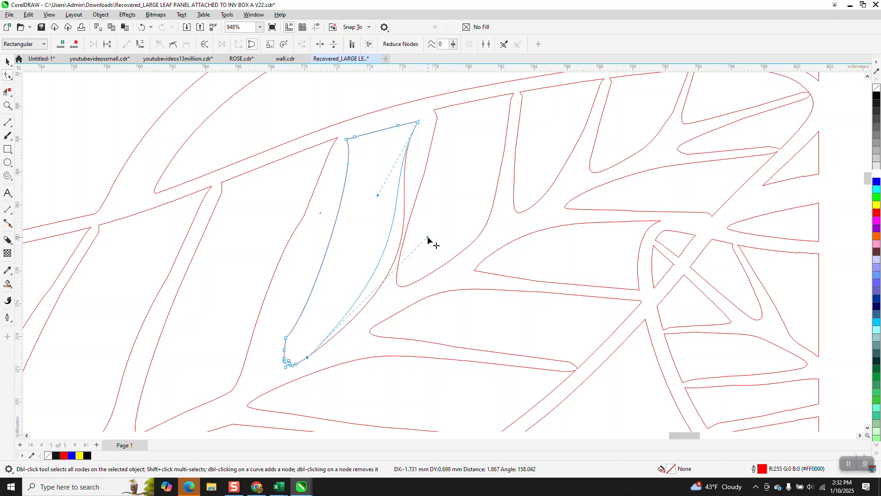
Select the large outer leaf-border curve and lock it in place
scroll(315, 236, "down", 3)
scroll(284, 228, "down", 3)
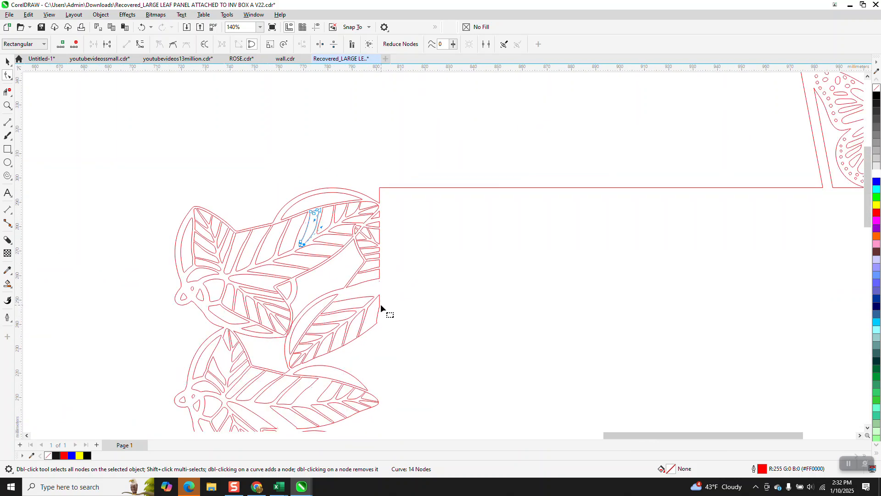
scroll(373, 296, "down", 1)
scroll(371, 366, "down", 2)
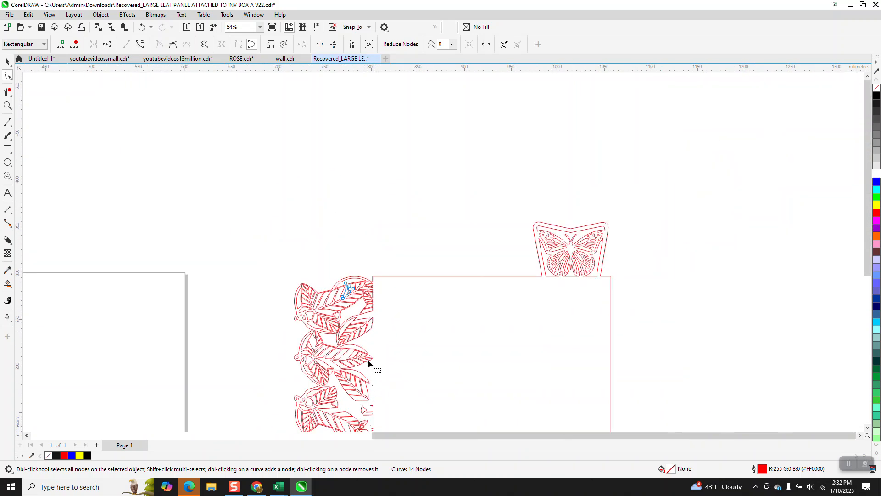
left_click(8, 105)
left_click_drag(337, 398, 403, 418)
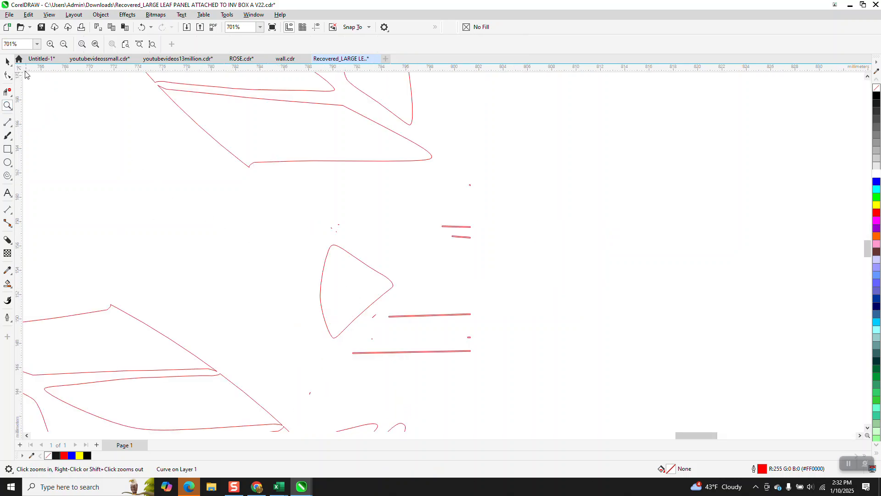
left_click(8, 61)
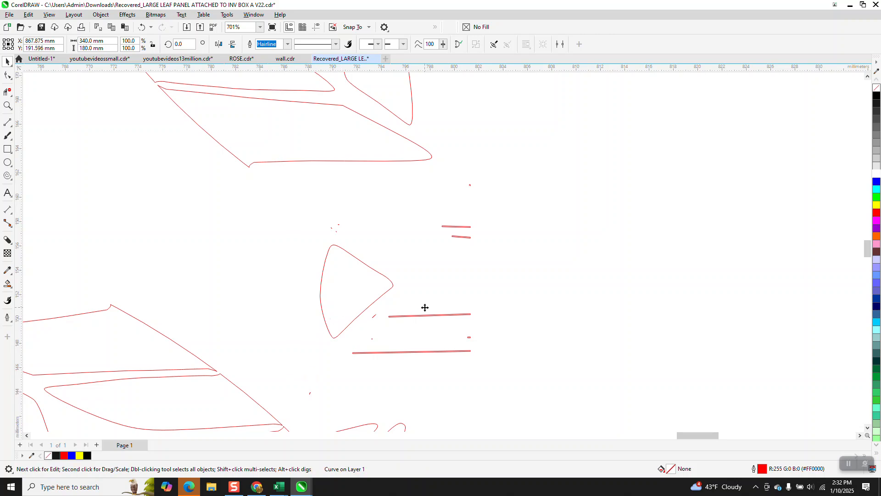
scroll(528, 318, "down", 5)
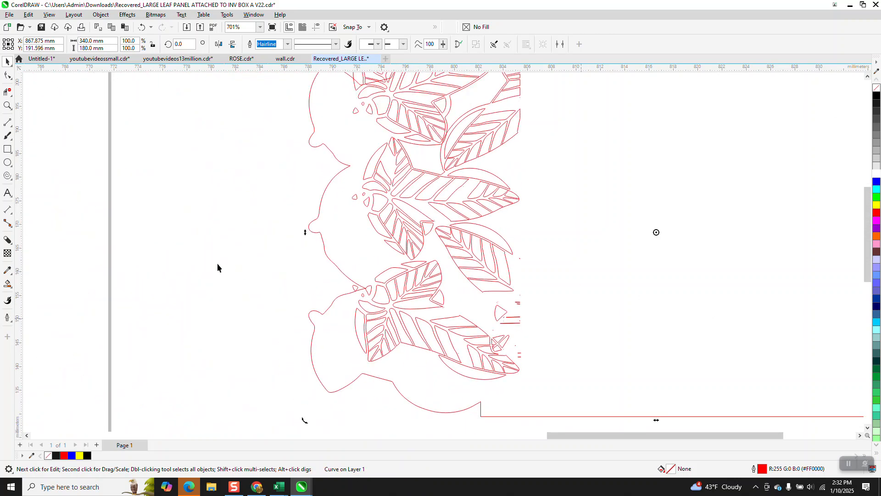
left_click(69, 222)
left_click(519, 323)
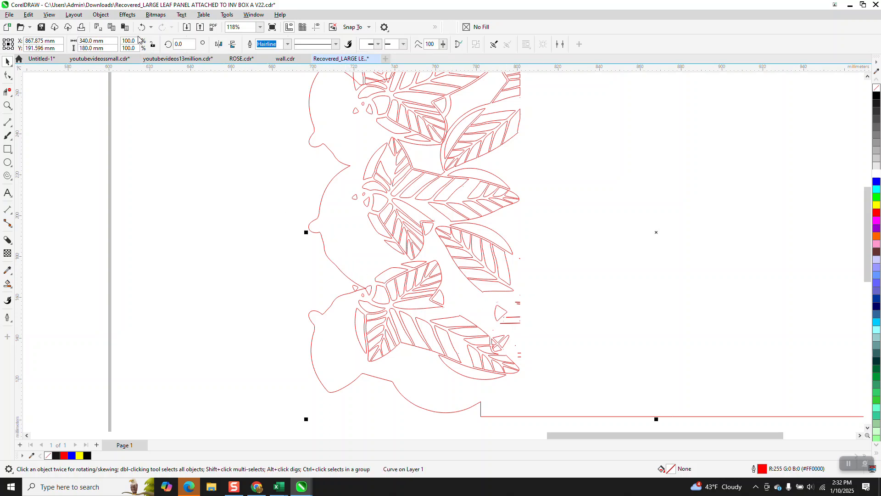
left_click(101, 15)
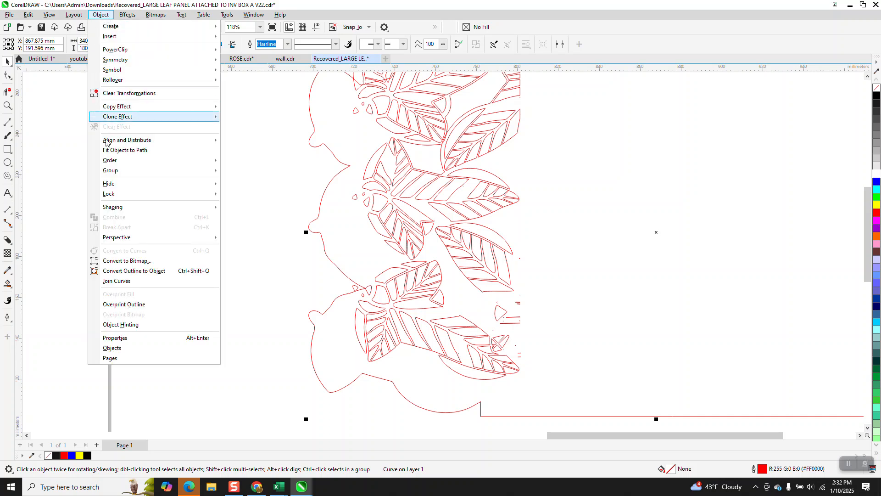
mouse_move(114, 197)
left_click(239, 194)
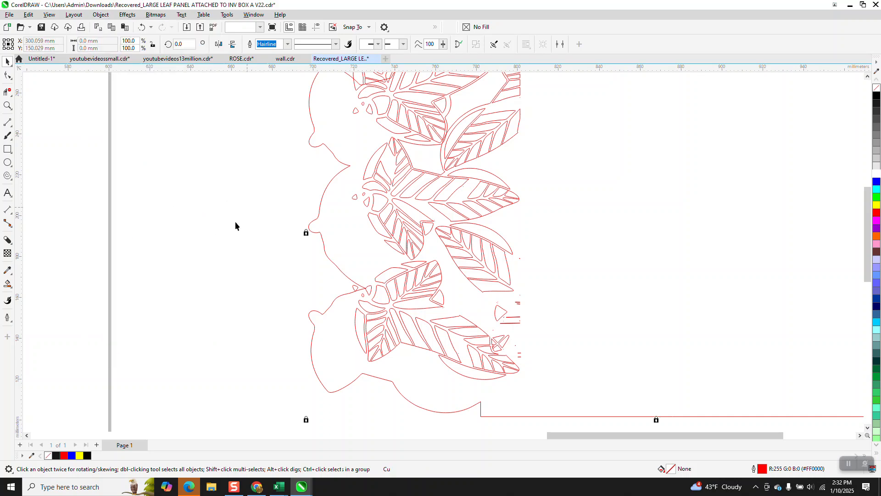
Delete the small stray fragments along the leaf border's right edge
left_click(526, 322)
left_click(518, 304)
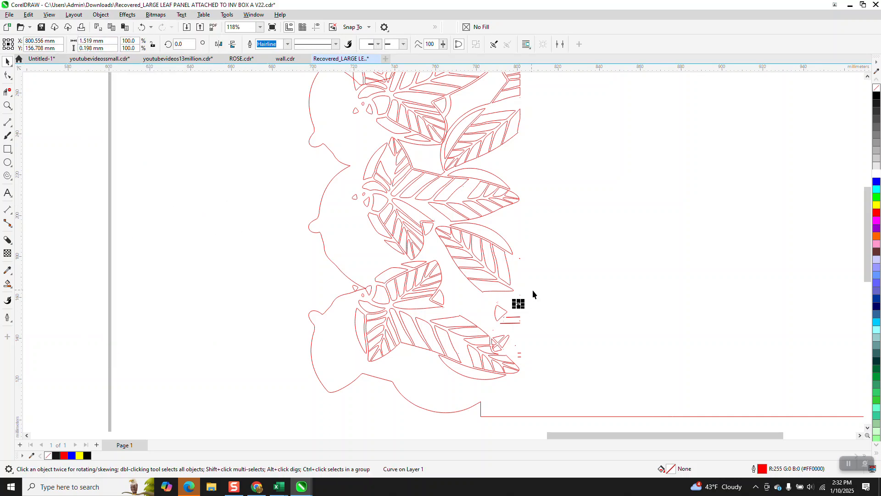
left_click_drag(500, 336, 489, 332)
key("Delete")
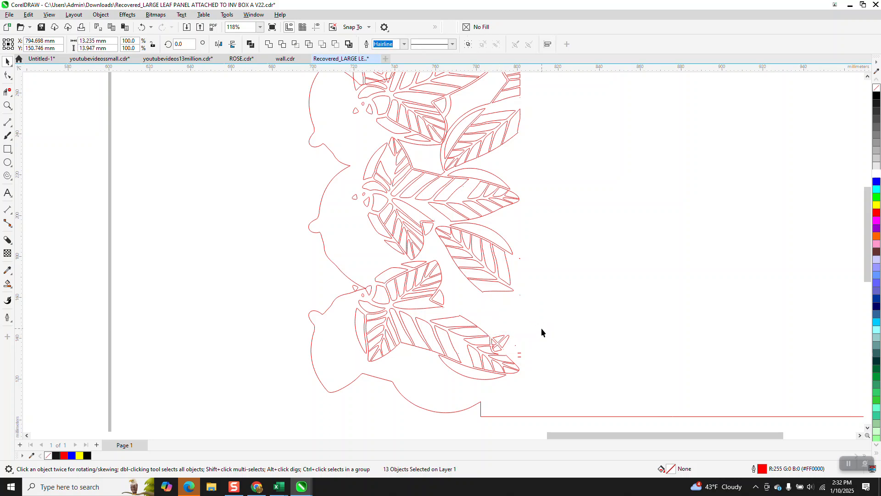
left_click_drag(517, 358, 517, 359)
key("Delete")
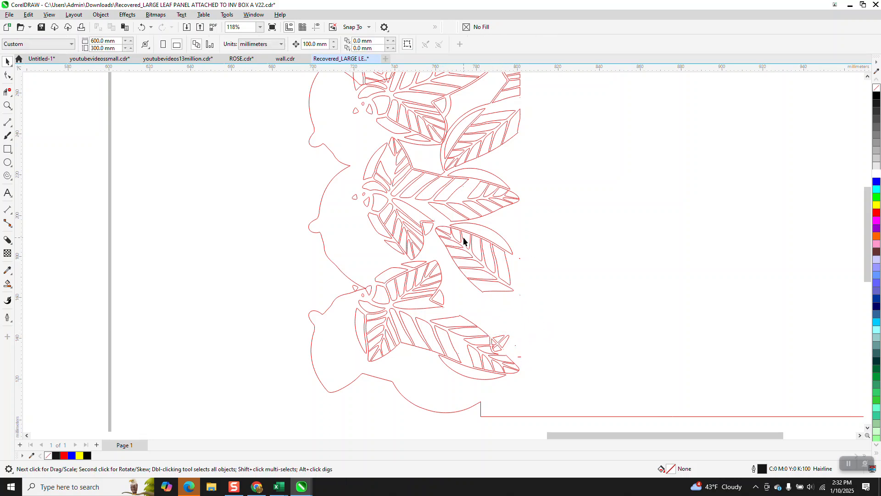
Zoom in on the leaf area, then move the narrow vein cutout over and scale it down to 78.8%
left_click(7, 105)
left_click_drag(403, 193, 473, 234)
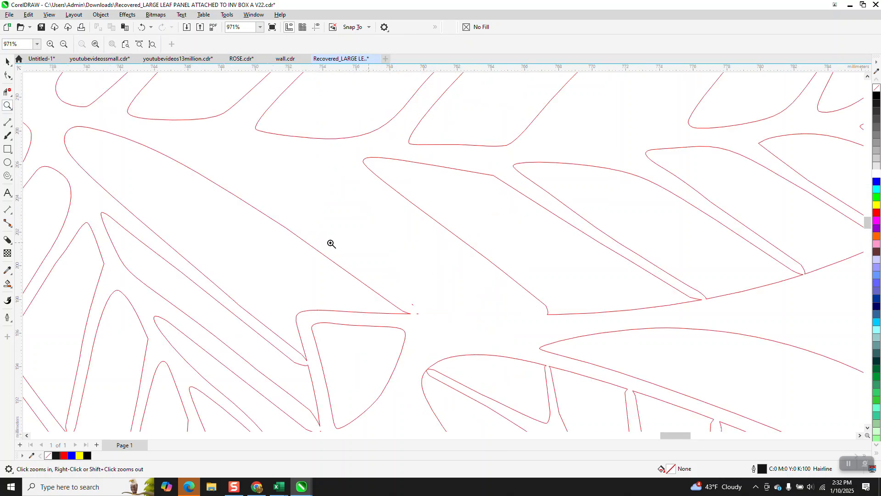
left_click(8, 62)
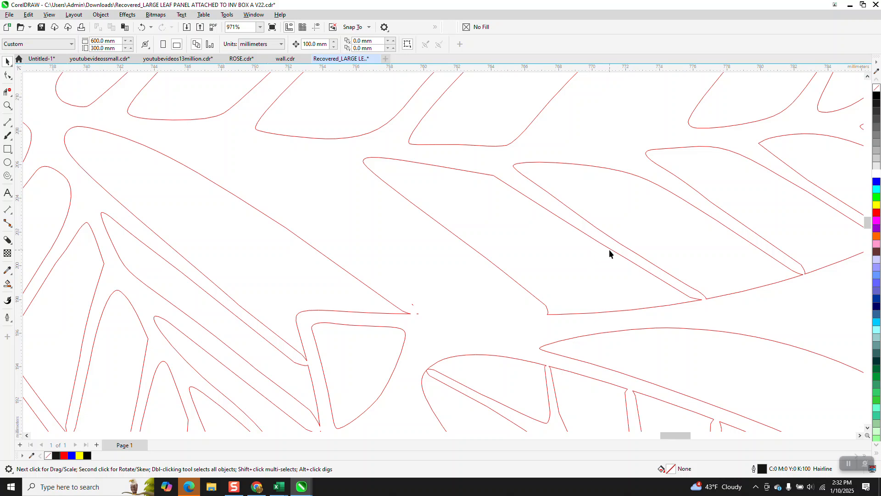
left_click(610, 249)
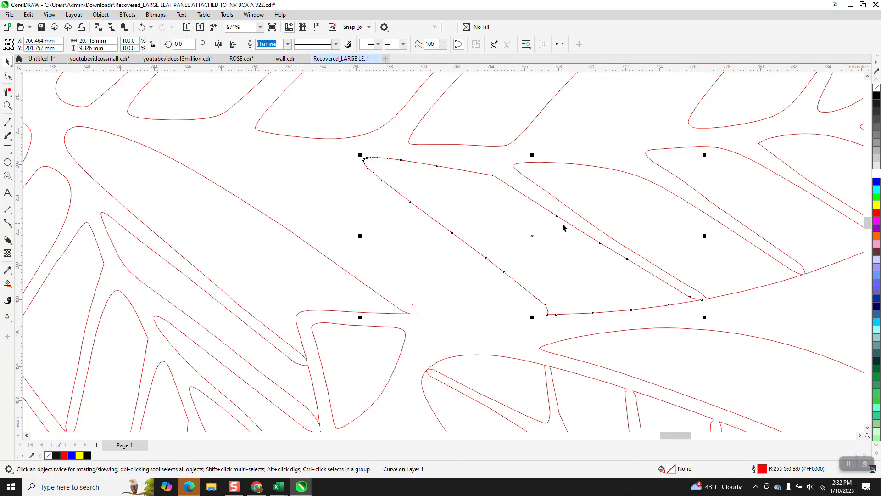
left_click_drag(537, 238, 411, 240)
left_click_drag(579, 157, 555, 194)
left_click_drag(546, 318, 507, 300)
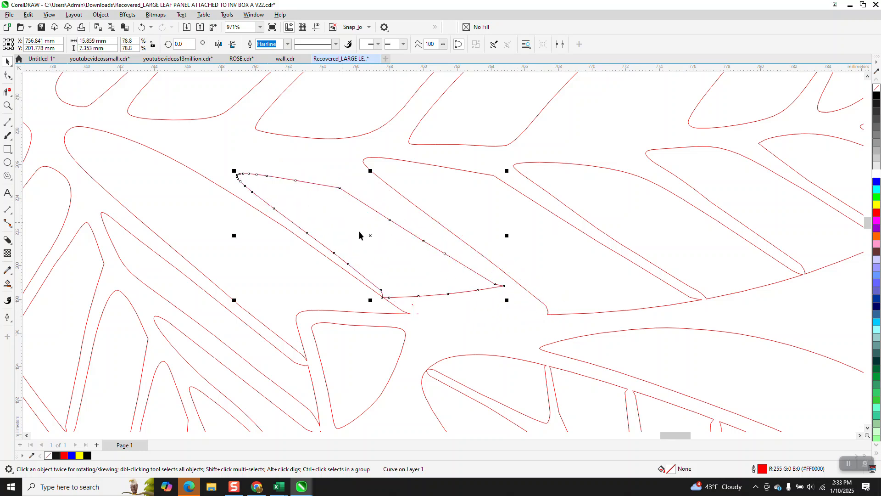
Rotate the scaled vein cutout slightly to about 356 degrees
left_click(366, 216)
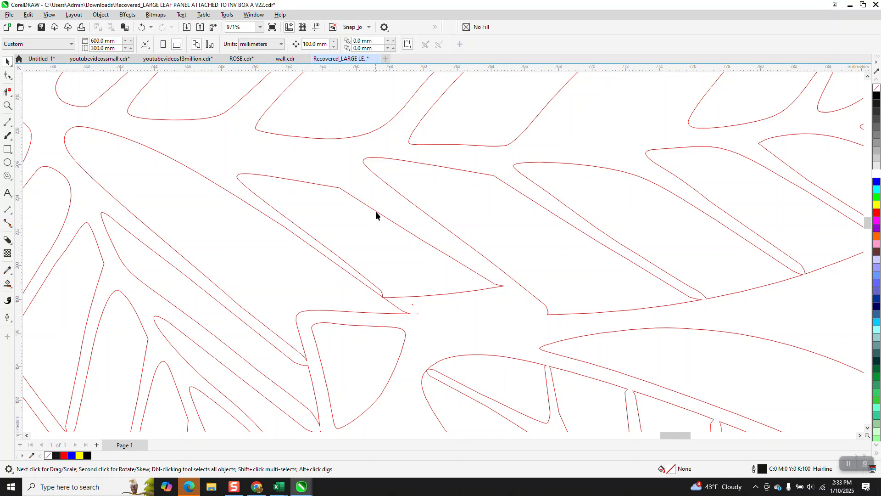
left_click(379, 211)
key("F10")
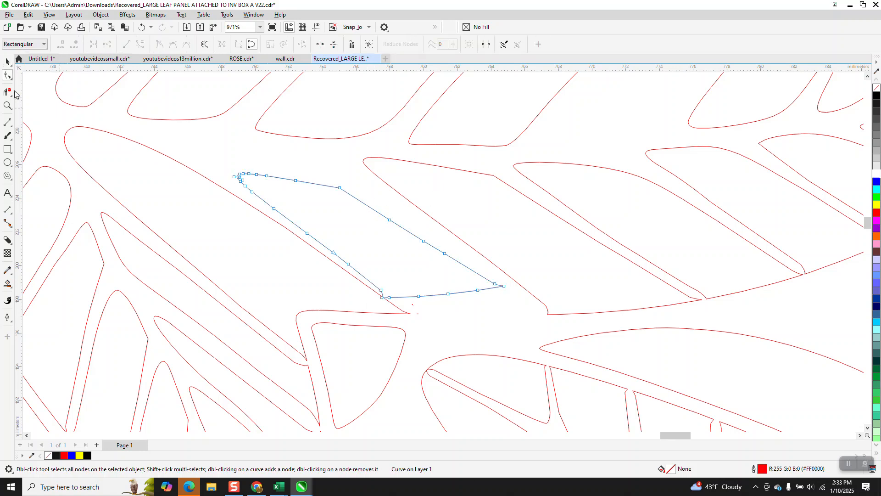
left_click(7, 61)
left_click(371, 236)
left_click_drag(237, 172, 240, 163)
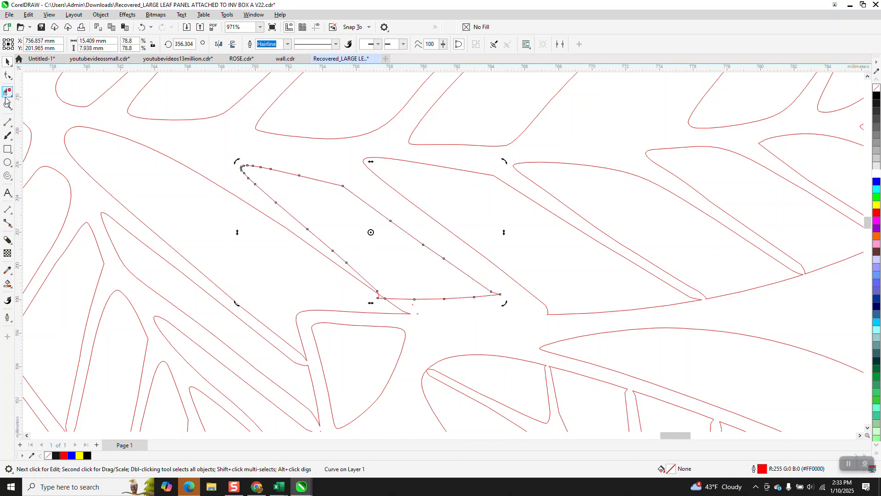
Zoom in on the cutout's pointed tip, reposition a tip node and delete the surplus tip nodes
left_click(8, 106)
left_click_drag(309, 260, 496, 351)
left_click(7, 76)
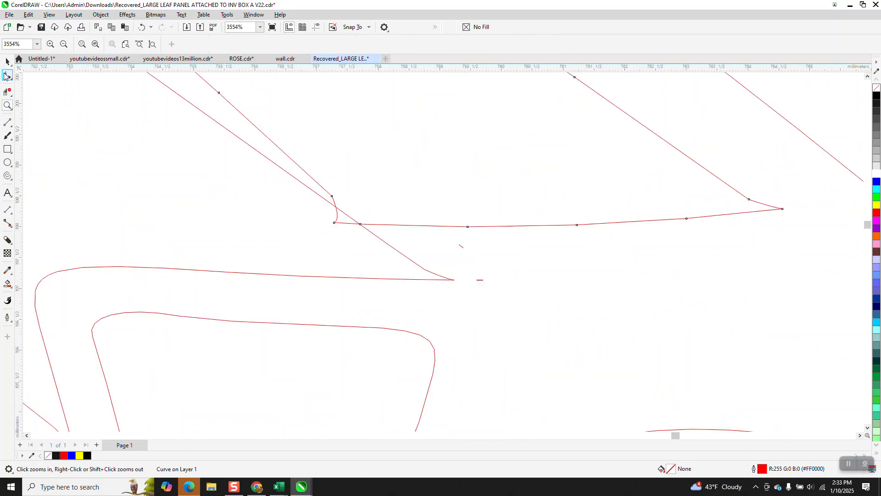
left_click_drag(319, 195, 341, 245)
left_click(141, 27)
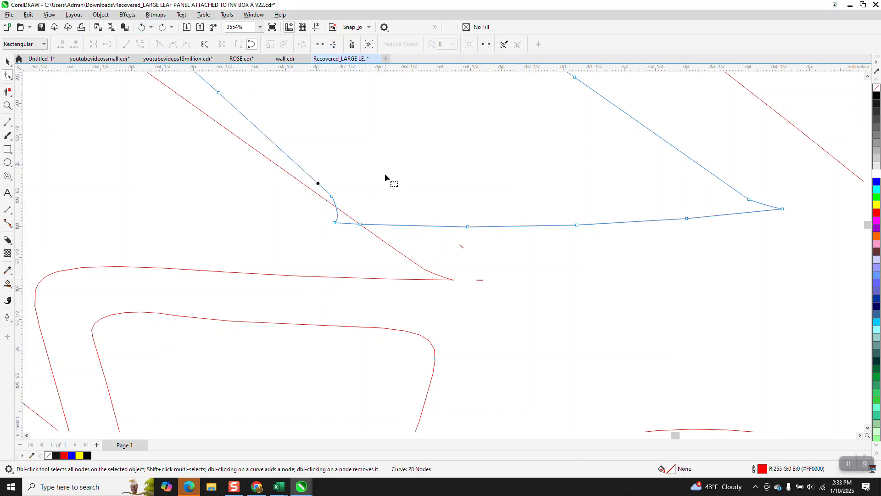
left_click_drag(311, 236, 448, 258)
left_click(460, 294)
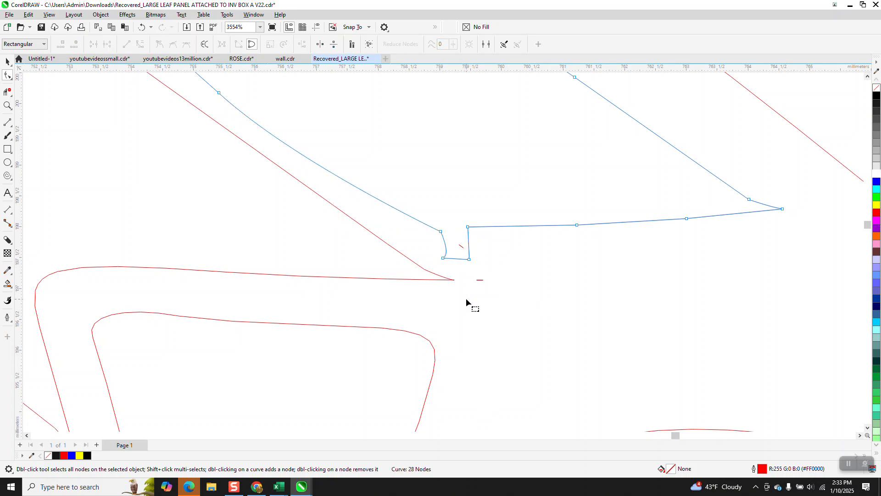
left_click_drag(472, 256, 437, 276)
key("Delete")
Convert the cutout's tip segment to a straight line and delete the leftover corner node
left_click_drag(507, 250, 507, 251)
right_click(468, 228)
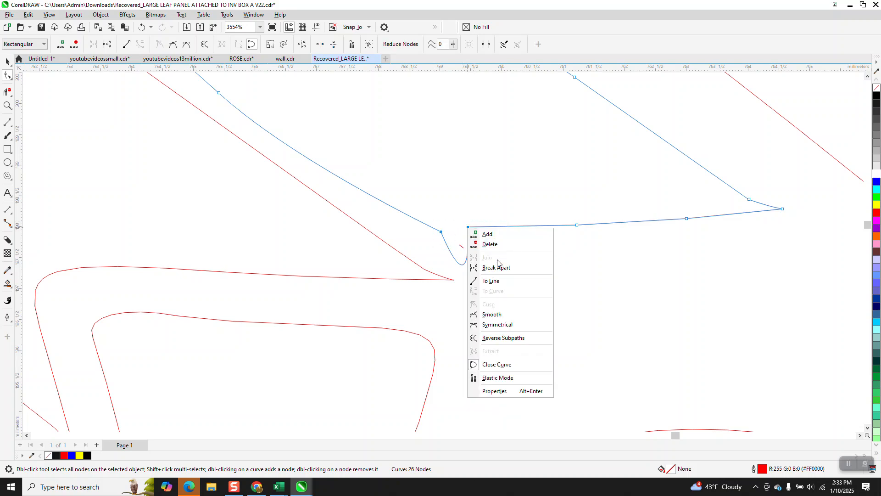
left_click(498, 281)
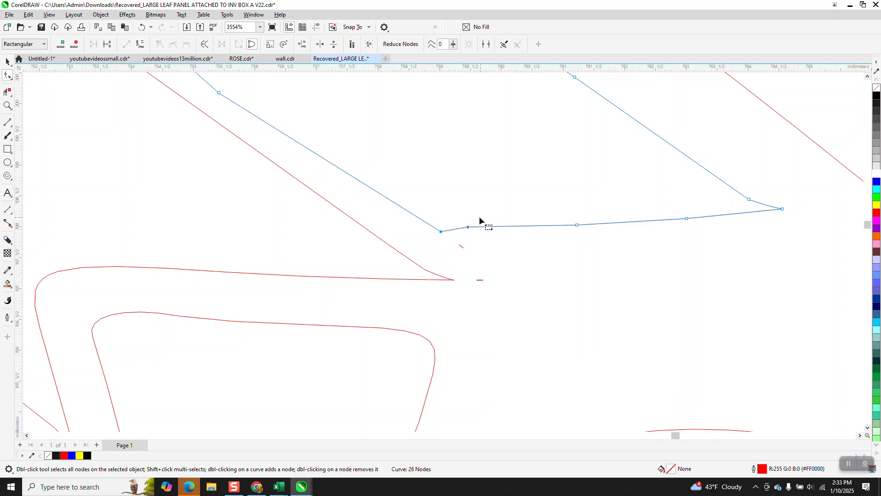
left_click(468, 228)
key("Delete")
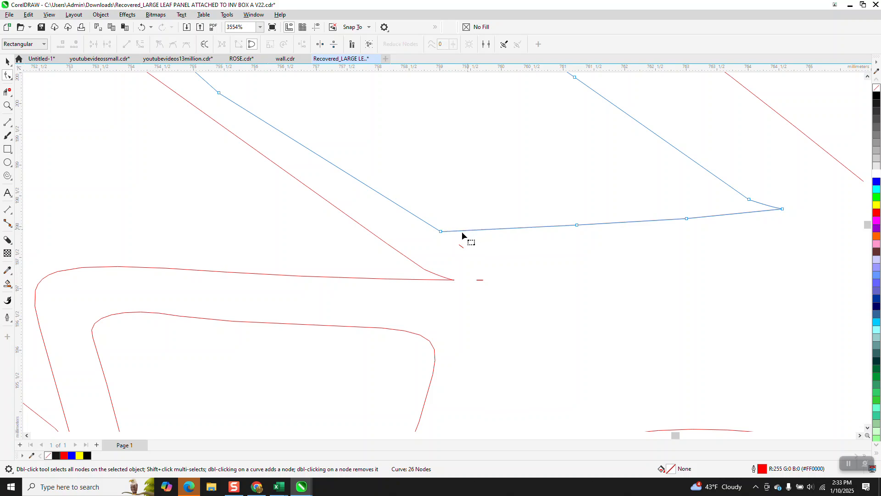
Inspect the tiny stray fragments near the cutout tip and the overall leaf panel
left_click_drag(500, 297, 505, 295)
left_click(482, 280)
left_click(454, 304)
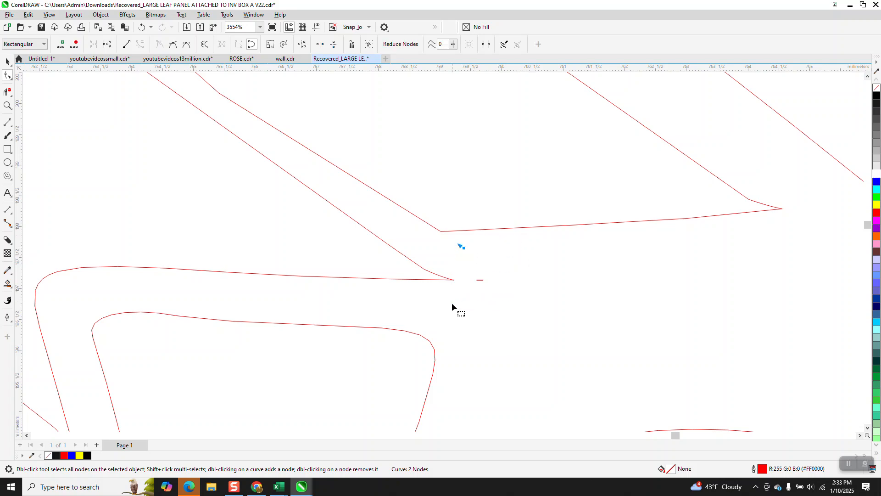
left_click(478, 280)
left_click(456, 303)
scroll(331, 288, "down", 2)
scroll(331, 288, "down", 4)
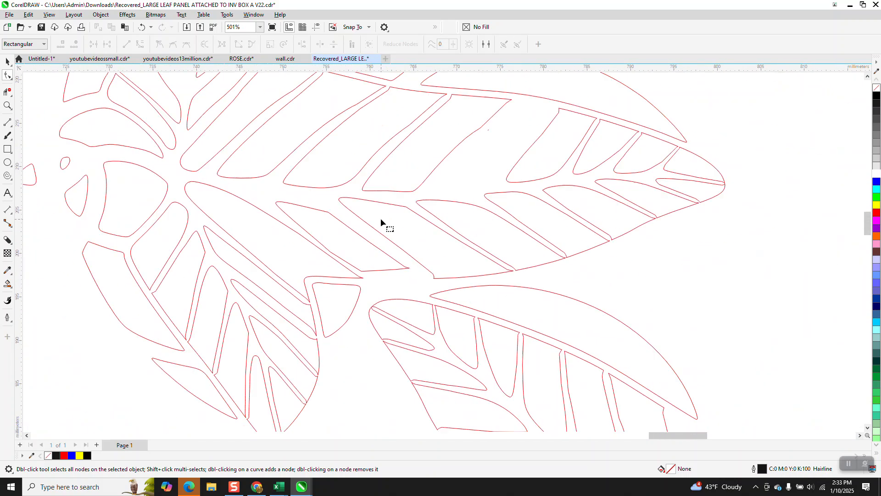
scroll(387, 247, "down", 1)
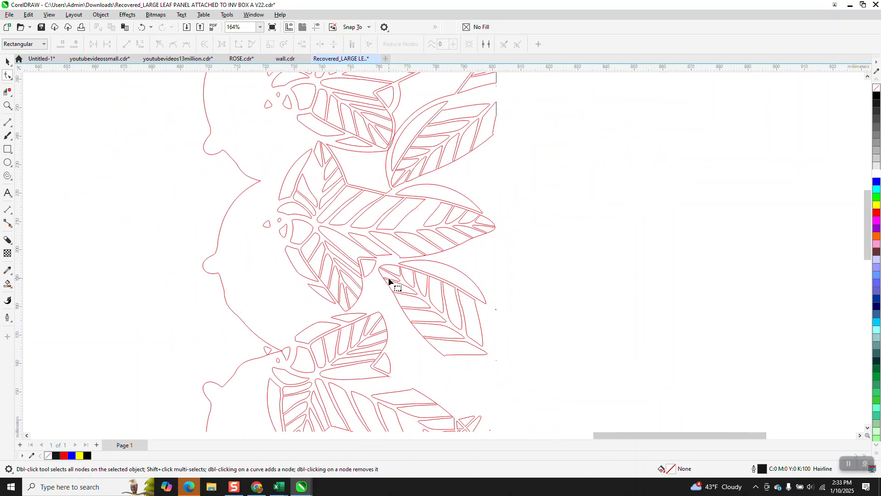
scroll(389, 279, "down", 2)
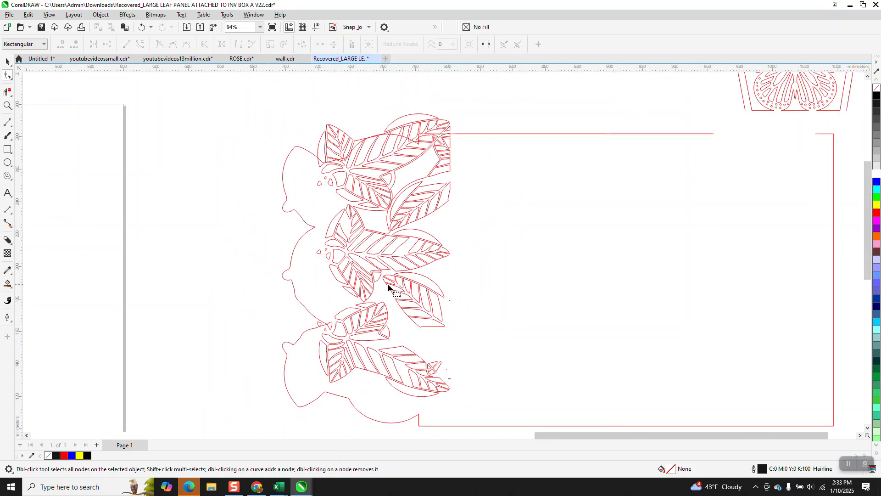
left_click(7, 105)
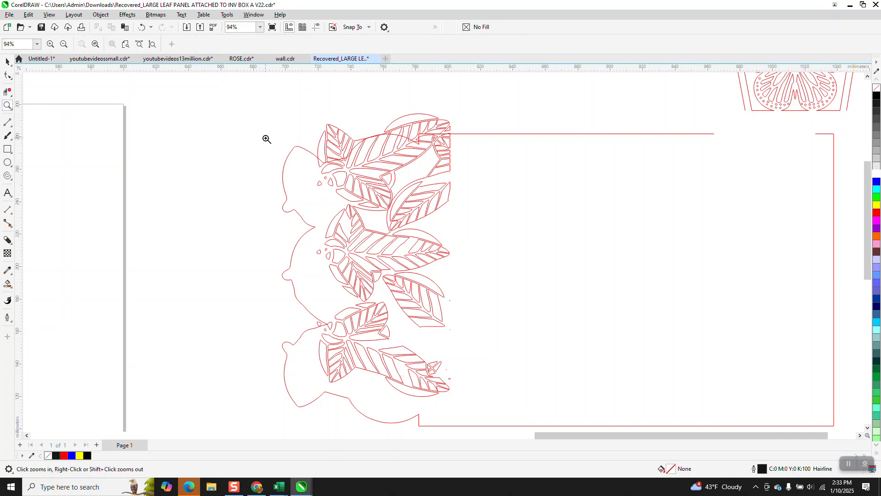
left_click_drag(299, 109, 376, 208)
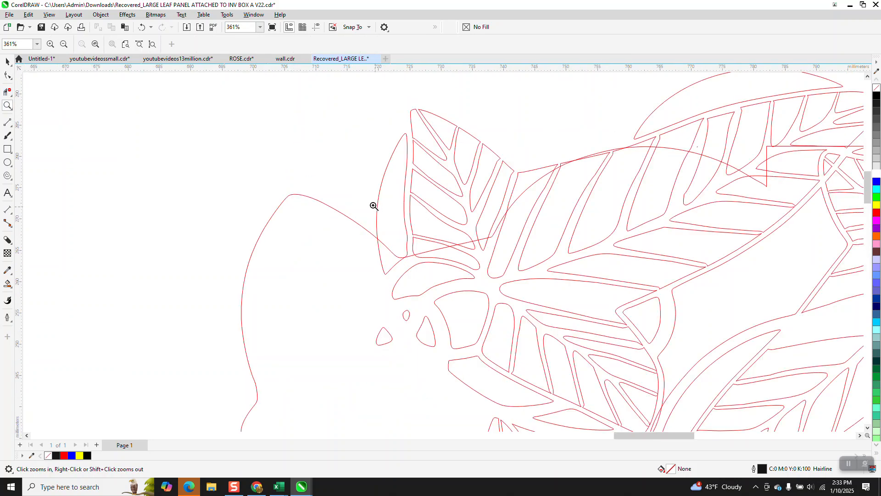
scroll(330, 186, "down", 2)
scroll(317, 170, "down", 3)
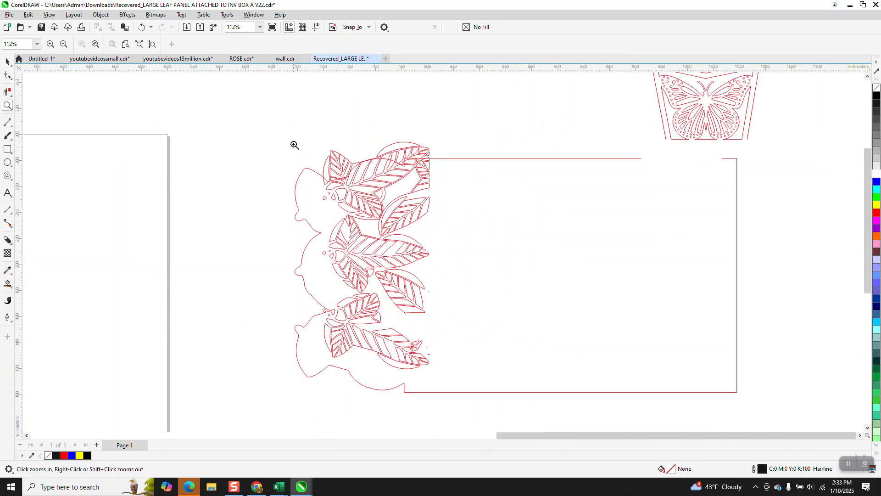
Undo a series of recent edits to the panel design
left_click(141, 28)
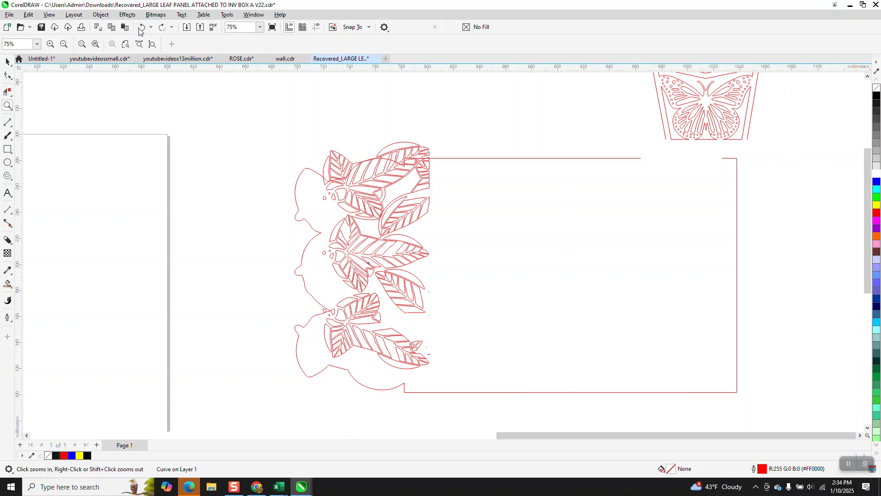
left_click(140, 31)
left_click(140, 32)
left_click(140, 32)
left_click(140, 29)
left_click(145, 28)
left_click(145, 29)
left_click(146, 29)
left_click(145, 29)
left_click(145, 28)
left_click(145, 28)
left_click(145, 28)
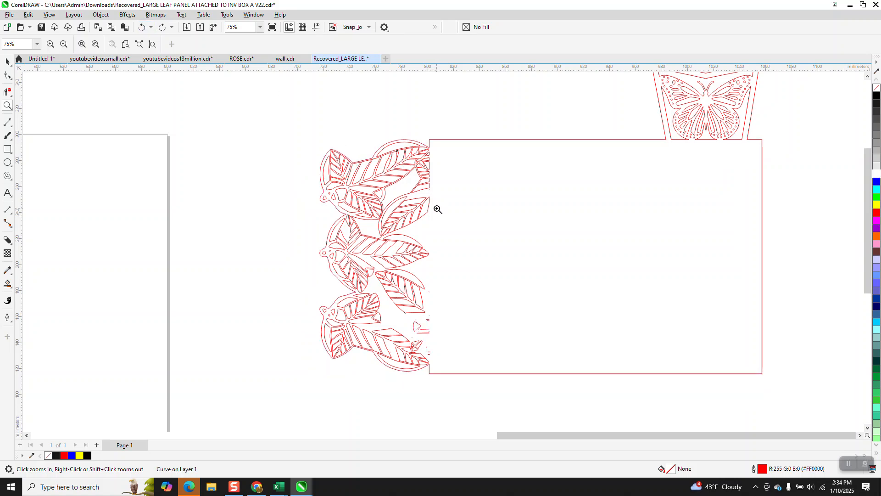
Use Smart Fill to create a blue-filled copy of the whole panel outline beside the original
scroll(245, 206, "down", 2)
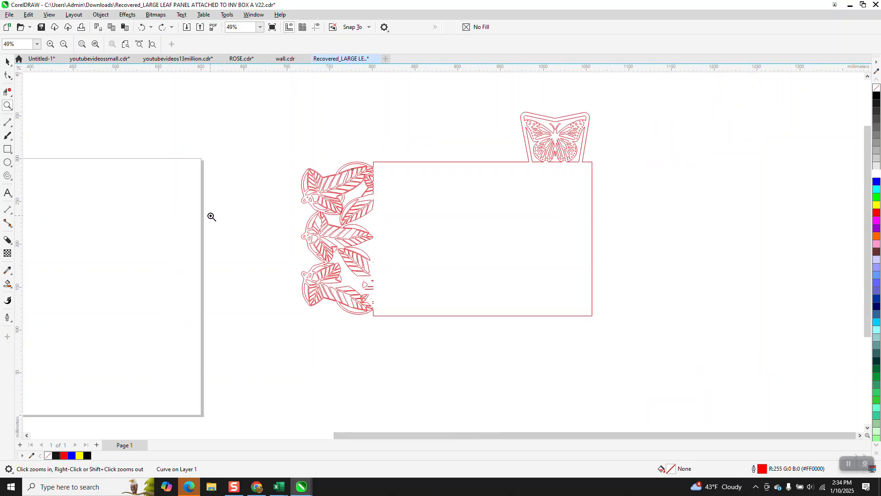
left_click(8, 284)
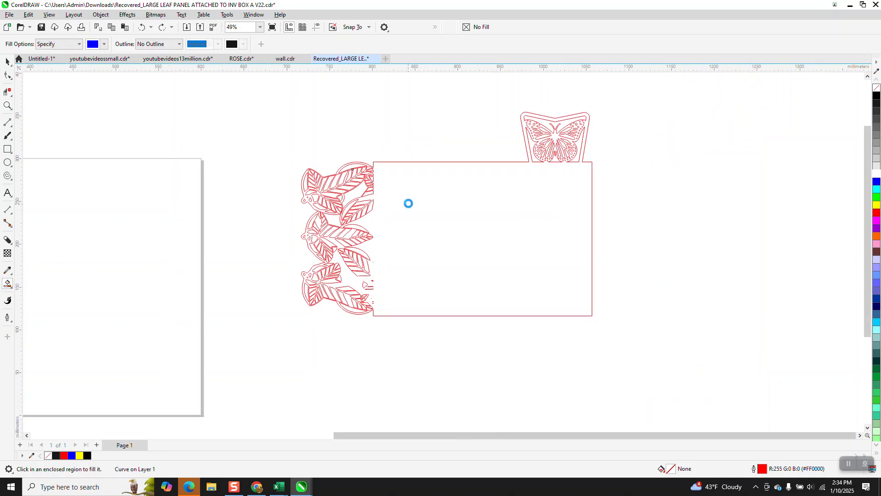
key("Right")
key("Right")
key("Right")
key("Right")
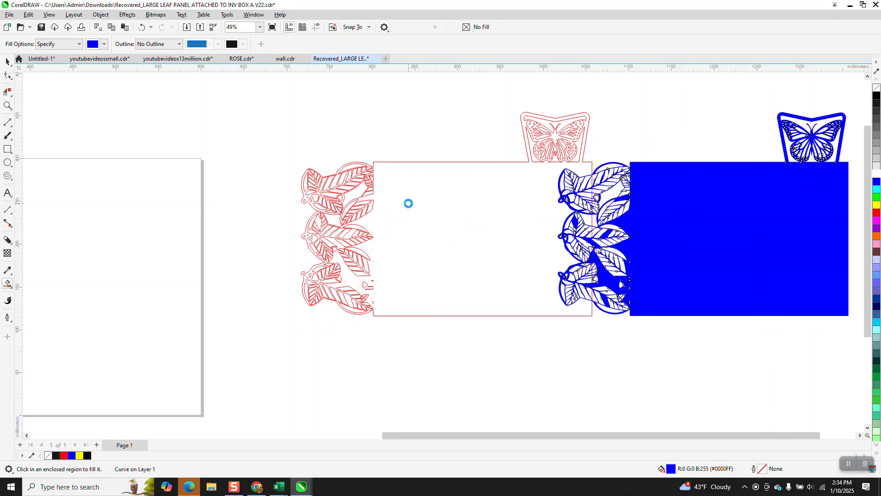
Select the original red panel and delete it, closing the accidentally opened Calculator
scroll(343, 203, "down", 1)
scroll(313, 166, "down", 2)
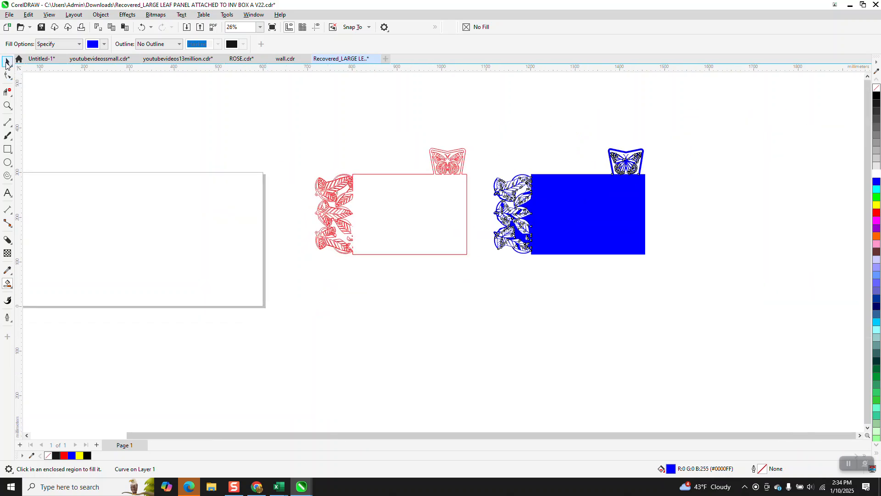
left_click(7, 62)
left_click_drag(476, 280, 478, 278)
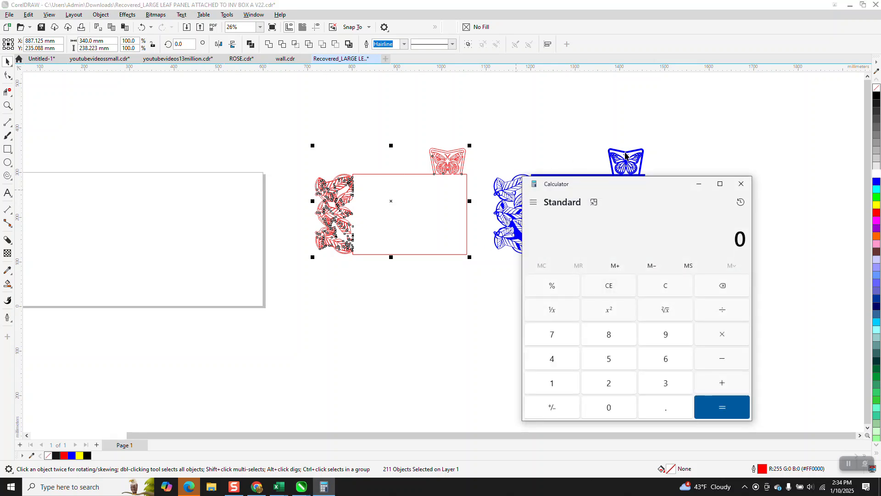
left_click(740, 185)
key("Delete")
Remove the fill from the new panel and give it a red outline
left_click(633, 197)
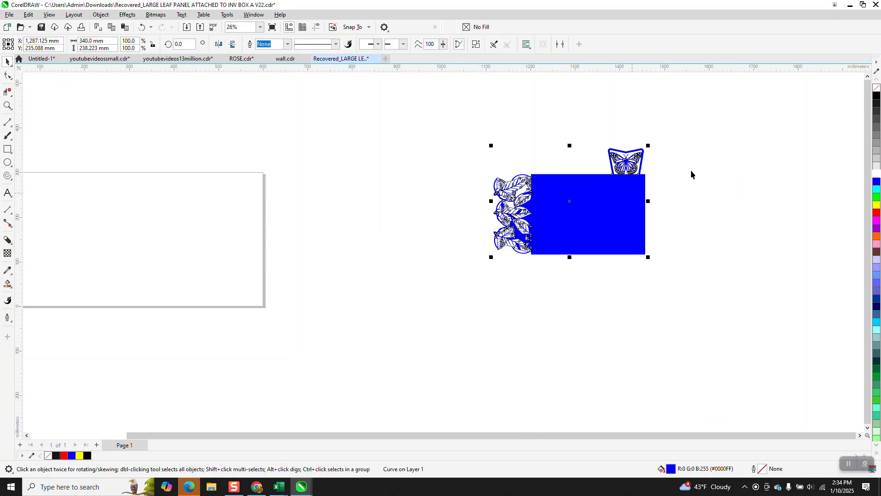
left_click(877, 88)
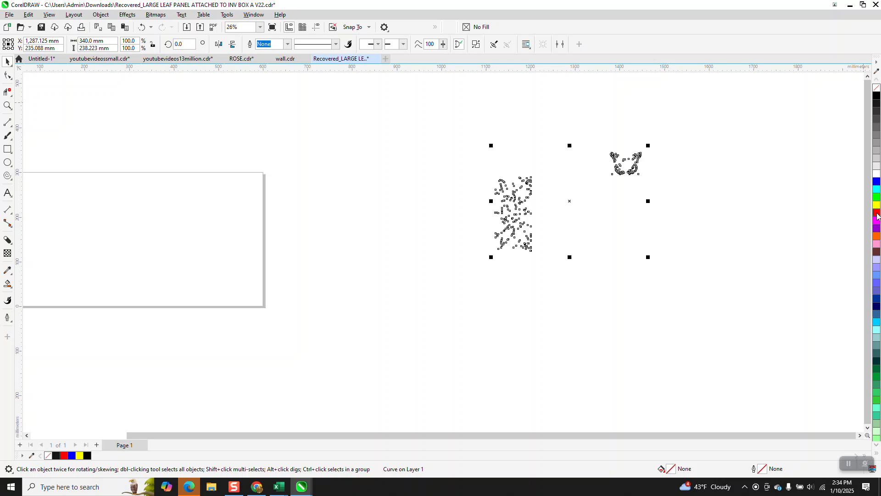
right_click(877, 212)
Zoom into the leaf edge, select all nodes and delete a small stray fragment near the right edge
left_click(8, 105)
left_click_drag(511, 201, 559, 257)
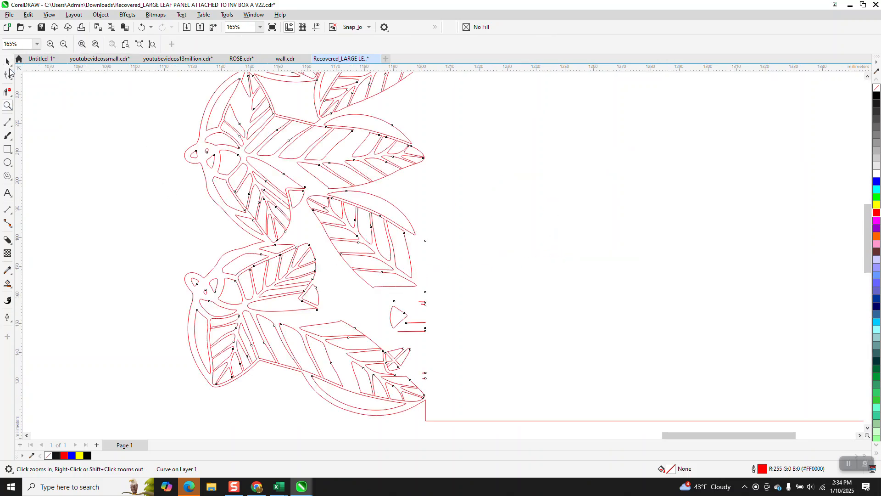
key("ctrl+a")
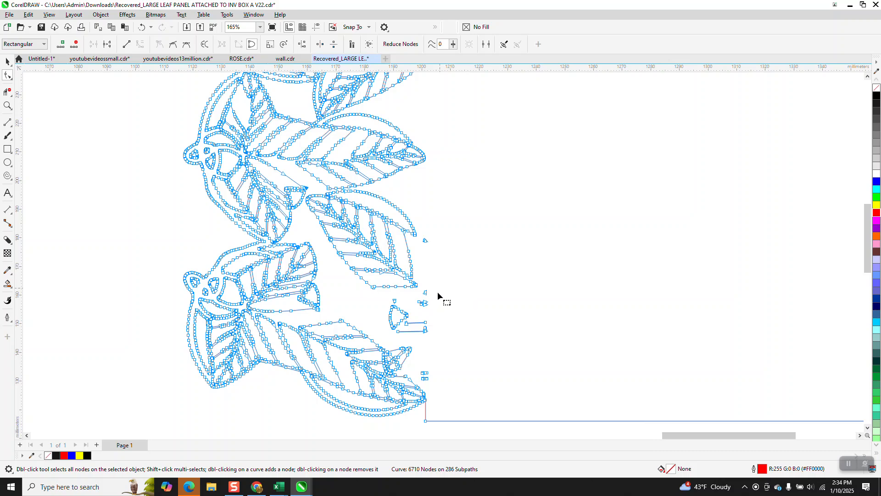
left_click_drag(417, 338, 420, 337)
key("Delete")
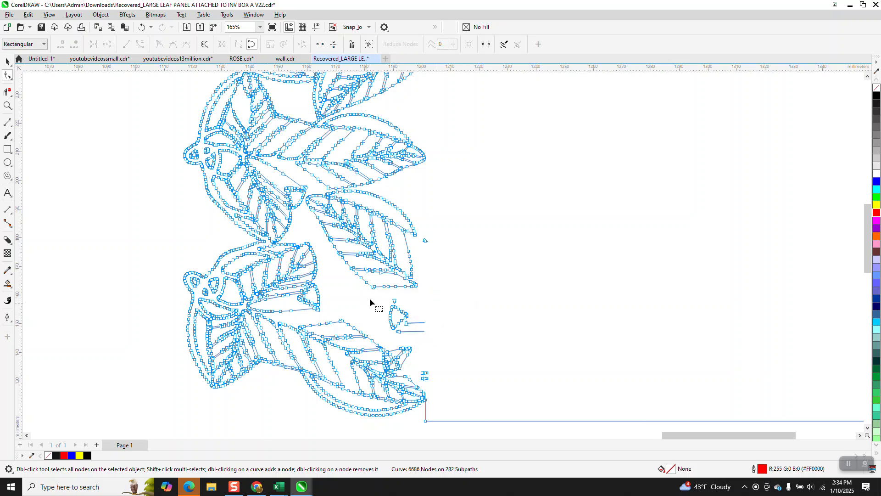
Zoom in beside the triangular cutout and delete the two short stray line fragments
left_click(7, 105)
left_click_drag(377, 278, 454, 342)
left_click(7, 76)
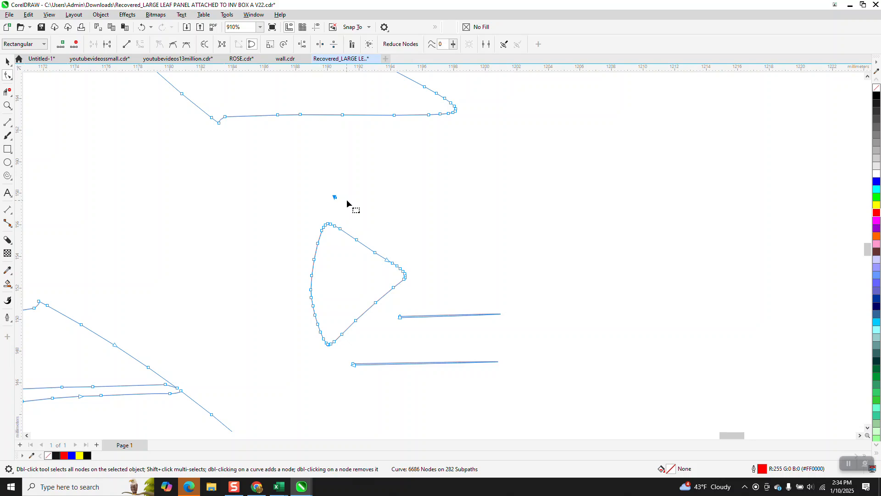
left_click_drag(522, 304, 392, 332)
key("Delete")
left_click_drag(523, 353, 333, 382)
key("Delete")
scroll(377, 358, "down", 5)
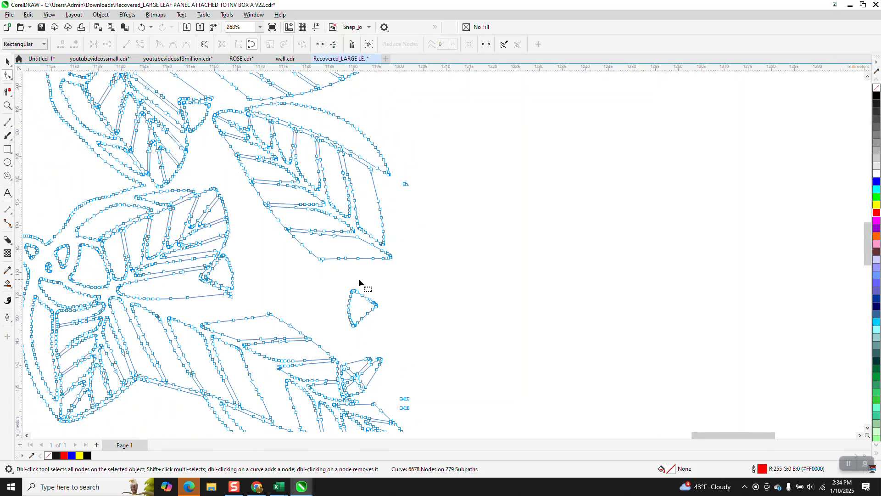
scroll(359, 278, "down", 4)
scroll(225, 216, "down", 1)
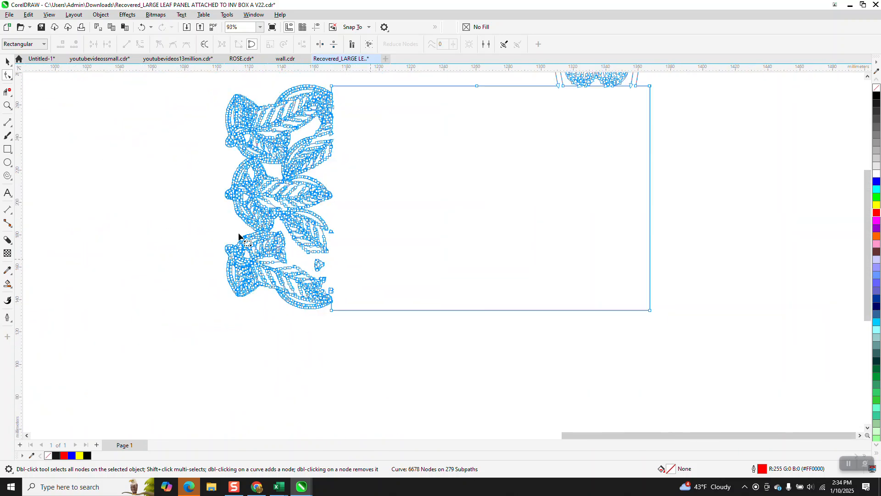
scroll(202, 134, "down", 1)
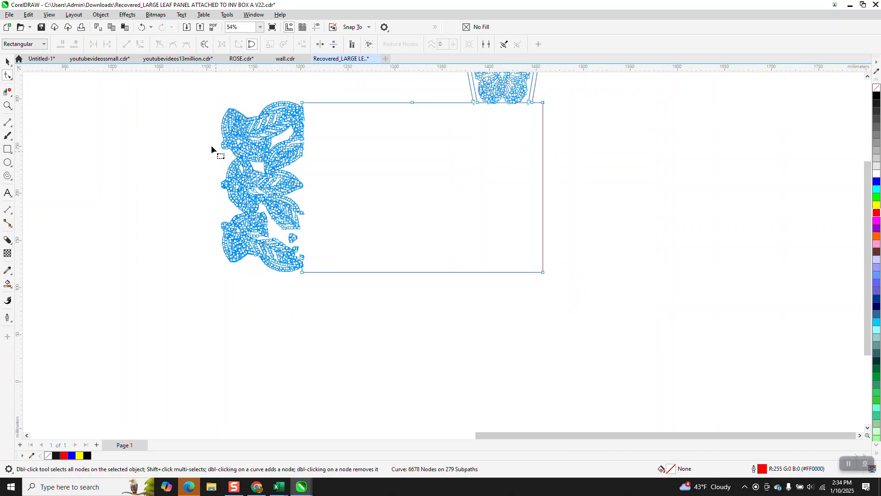
scroll(210, 161, "down", 1)
left_click_drag(188, 77, 481, 247)
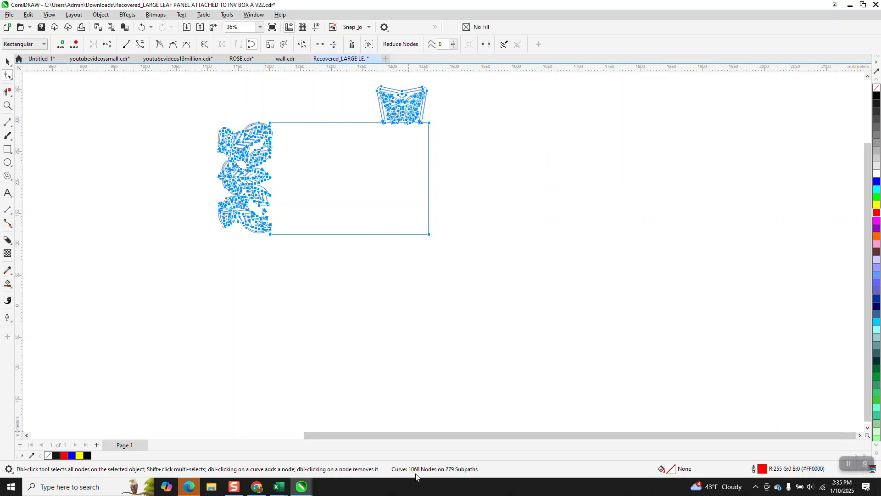
left_click(142, 28)
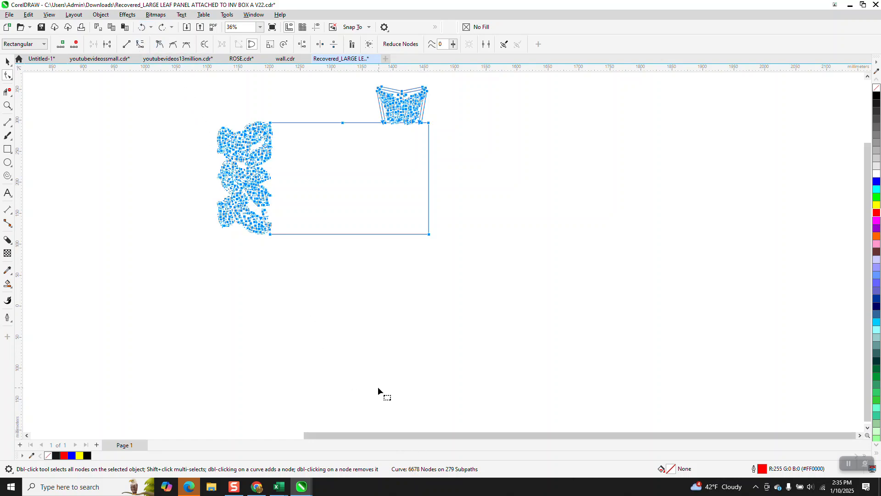
Select all nodes of the leaf panel and reduce them with a smoothness value of 20
scroll(379, 387, "down", 1)
left_click_drag(205, 91, 467, 284)
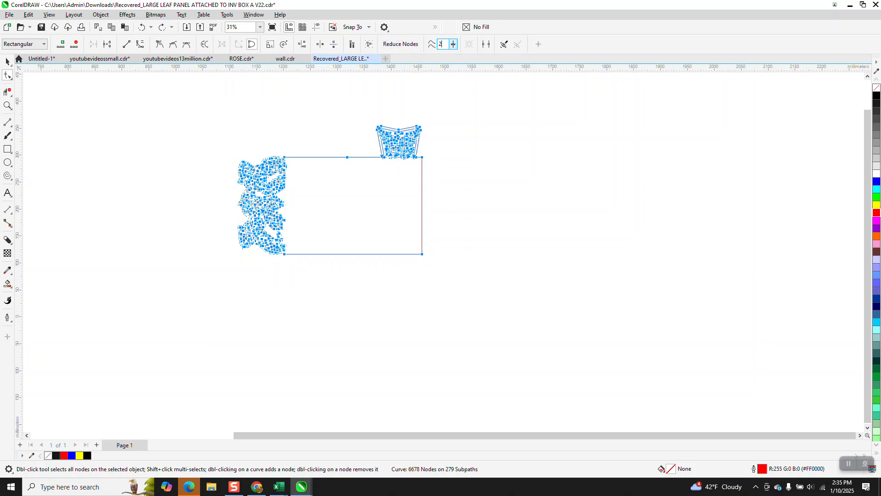
type("20")
key("Return")
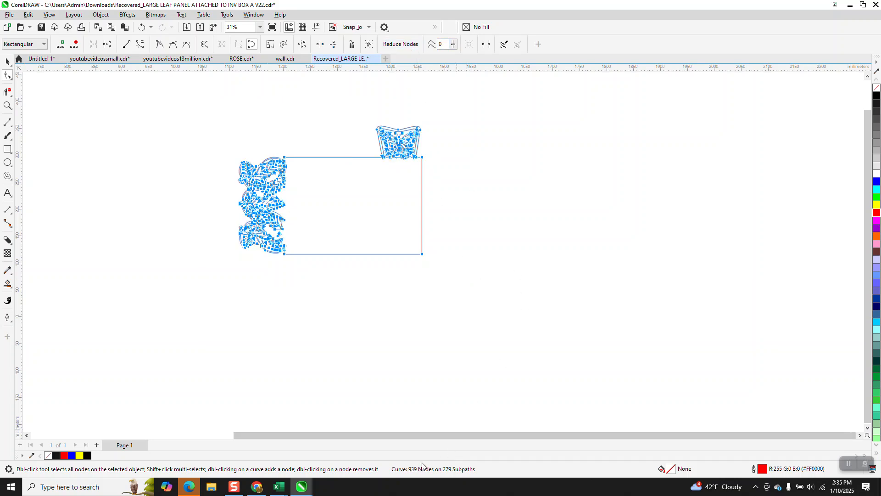
Zoom in on the central leaf veins and try removing a segment with the Virtual Segment Delete tool
left_click(7, 106)
left_click_drag(258, 168, 300, 189)
scroll(323, 208, "down", 1)
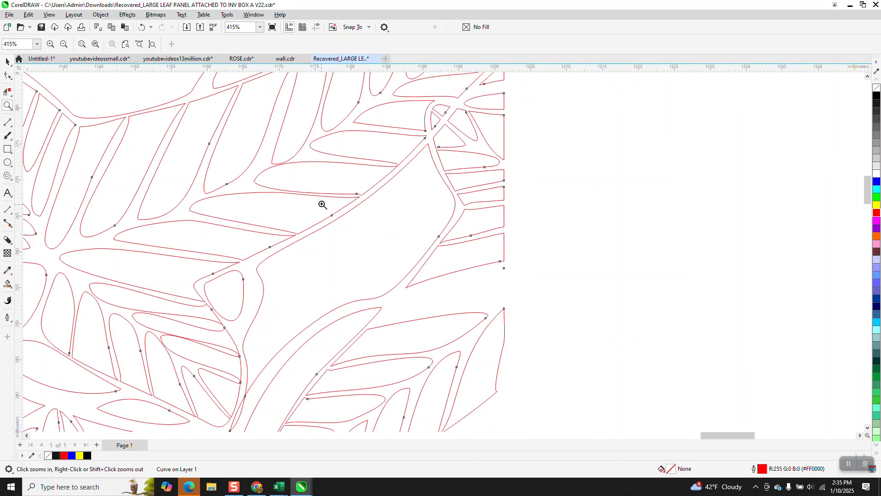
scroll(322, 202, "down", 1)
left_click_drag(246, 343, 303, 379)
left_click(7, 91)
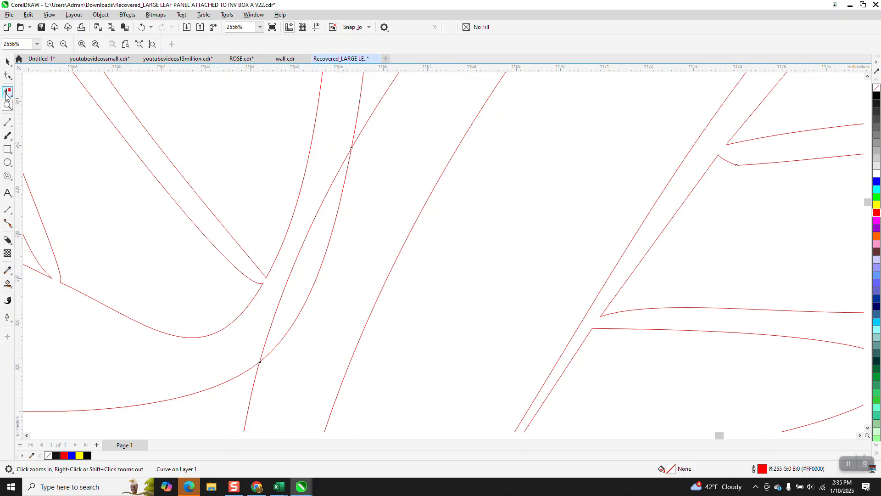
left_click_drag(316, 213, 339, 246)
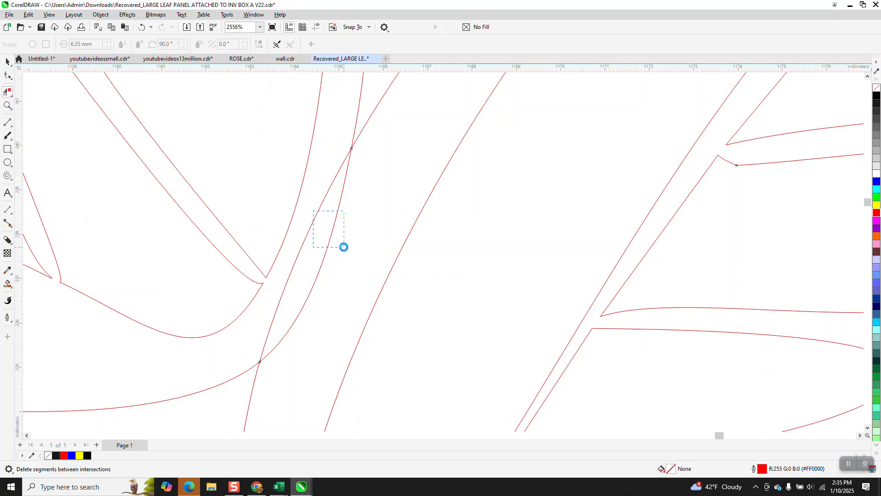
scroll(325, 187, "down", 2)
scroll(325, 187, "down", 1)
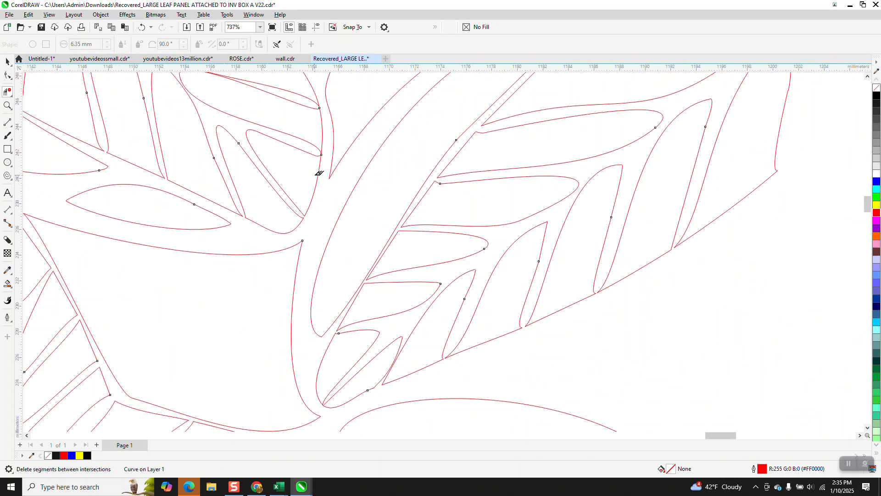
scroll(321, 182, "down", 2)
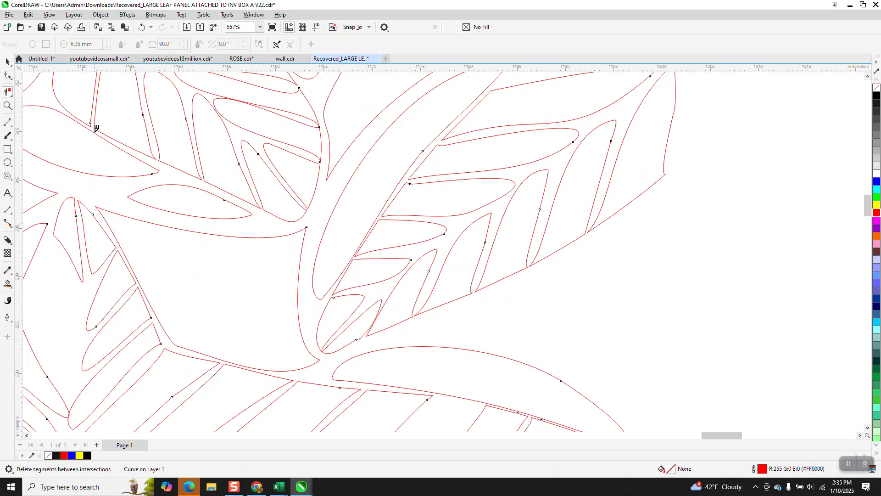
Drag the pointed end node of the narrow leaf cutout to close it against the adjacent vein
left_click(7, 105)
mouse_move(361, 285)
left_mouse_down()
mouse_move(411, 337)
mouse_move(404, 335)
left_mouse_up()
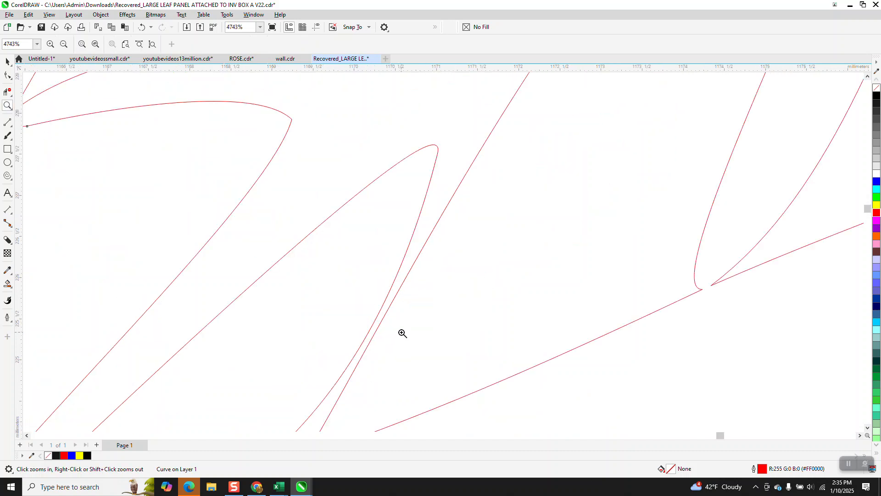
scroll(408, 261, "down", 1)
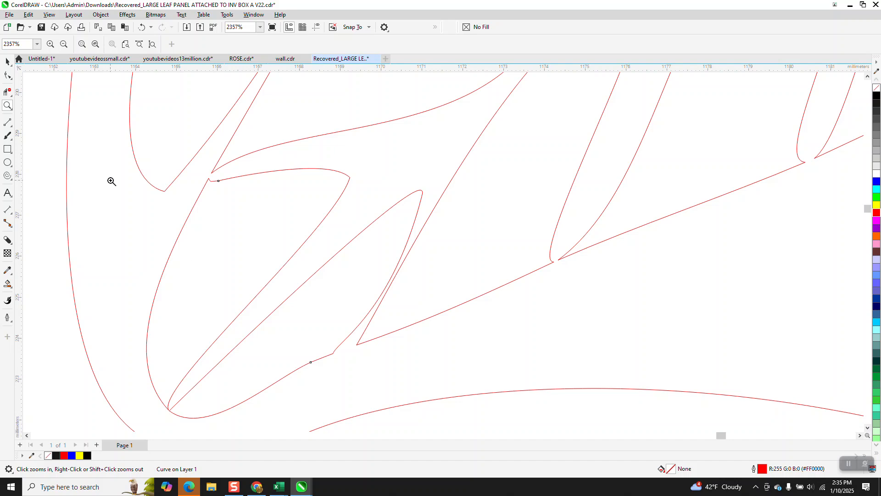
left_click(8, 75)
left_click(361, 344)
left_click_drag(361, 344, 381, 333)
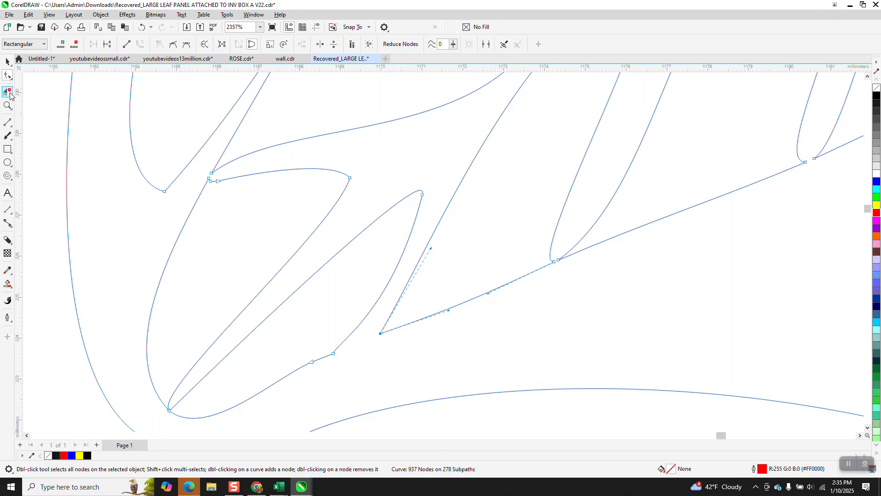
Zoom in on the leaf tip junction and adjust its node so the curve bends smoothly into the vein
left_click_drag(521, 243, 584, 278)
left_click(8, 105)
left_click_drag(542, 246, 596, 286)
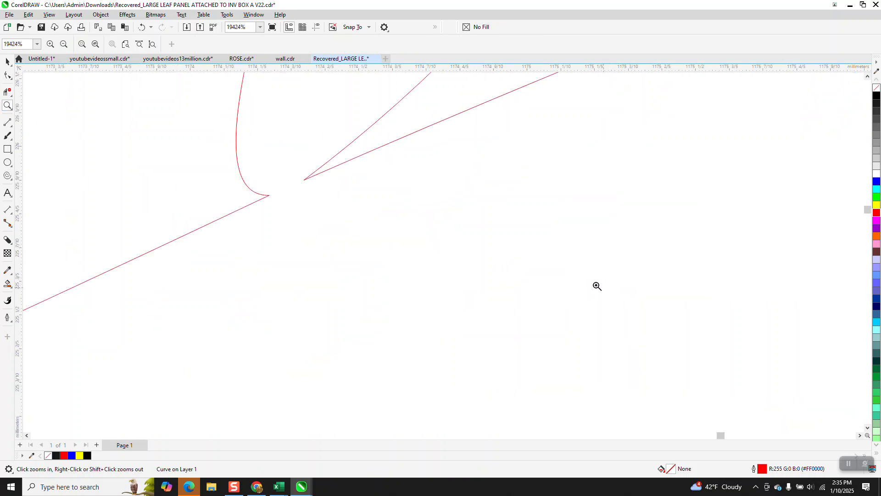
left_click(7, 76)
left_click(269, 198)
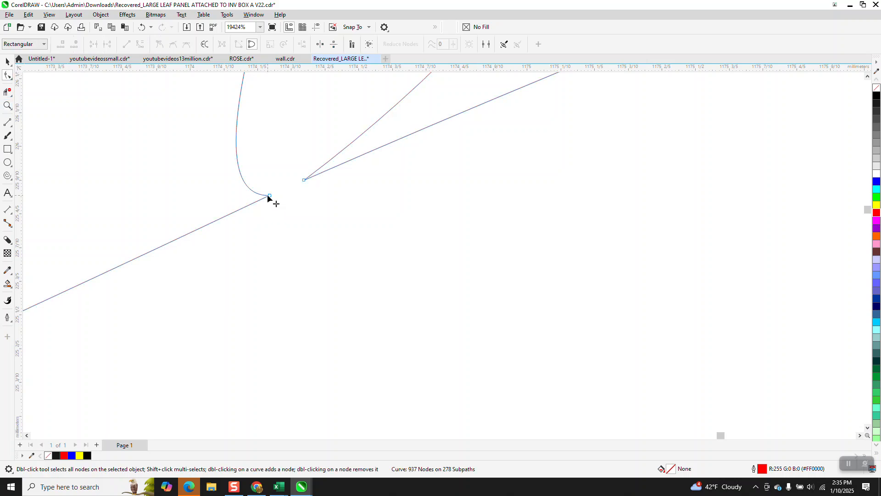
left_click_drag(269, 197, 256, 203)
Select and delete the extra nodes forming a small kink at the leaf cutout's tip
scroll(338, 262, "down", 5)
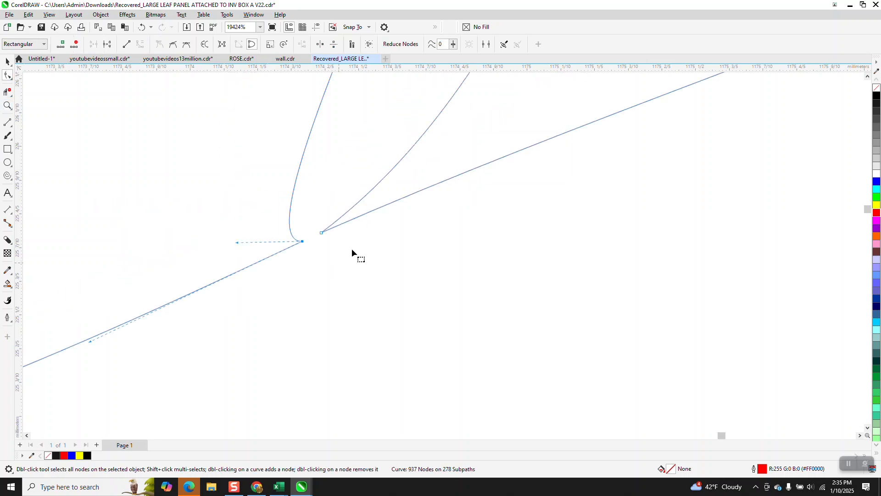
scroll(346, 248, "down", 6)
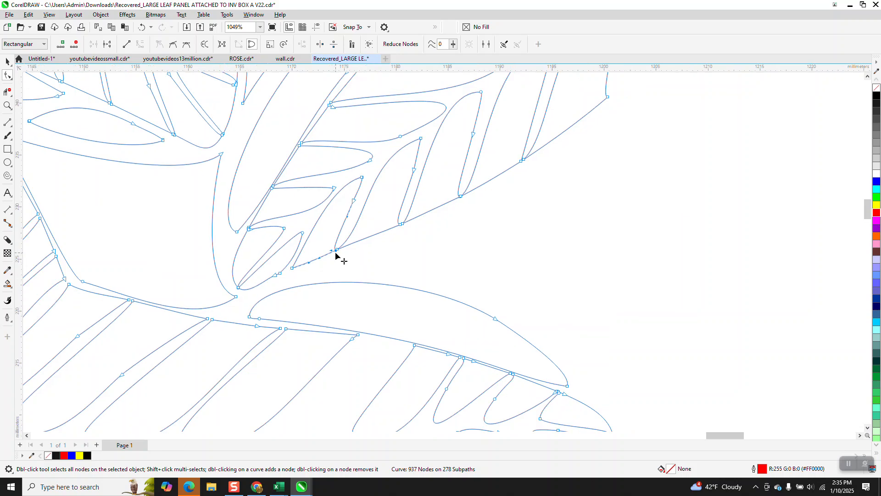
key("z")
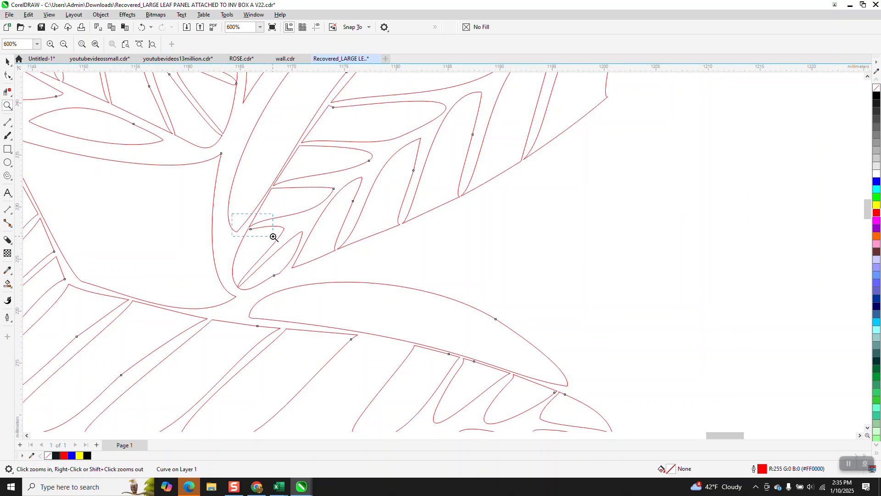
left_click_drag(273, 236, 274, 237)
left_click(7, 75)
left_click_drag(429, 312, 378, 348)
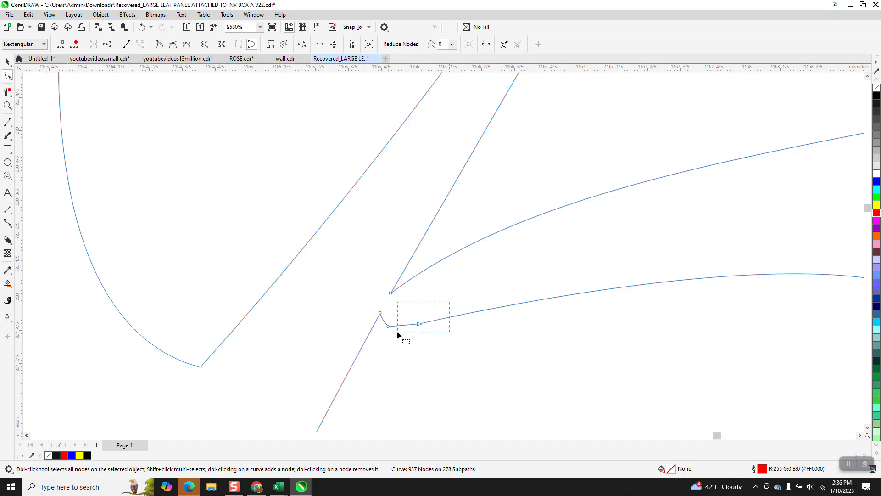
key("Delete")
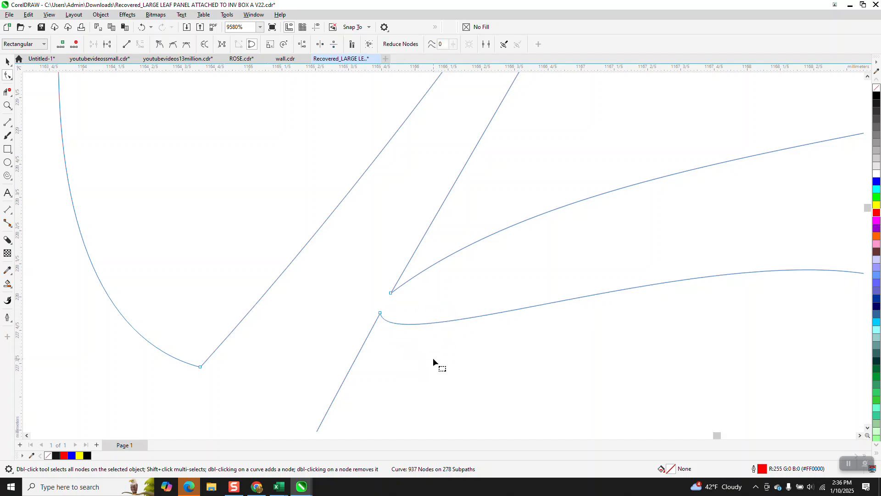
Zoom into the triangular cutout near the leaf junction and delete a stray node there
scroll(285, 329, "down", 10)
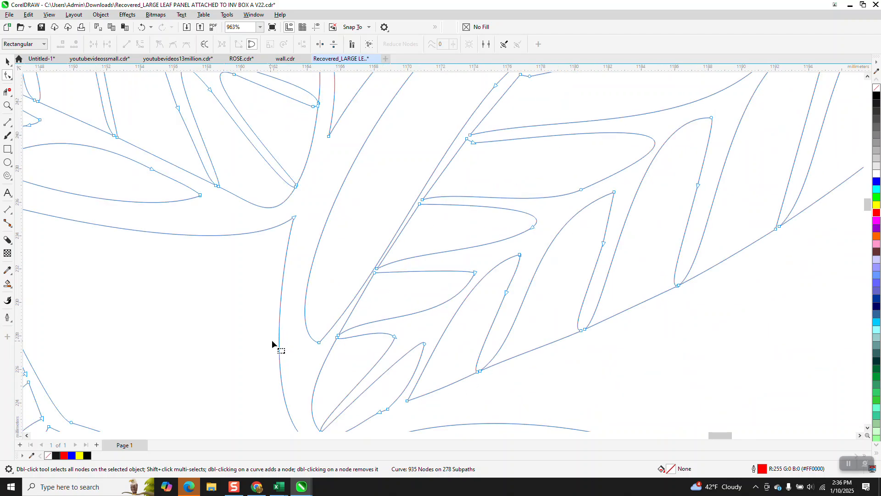
scroll(276, 347, "down", 2)
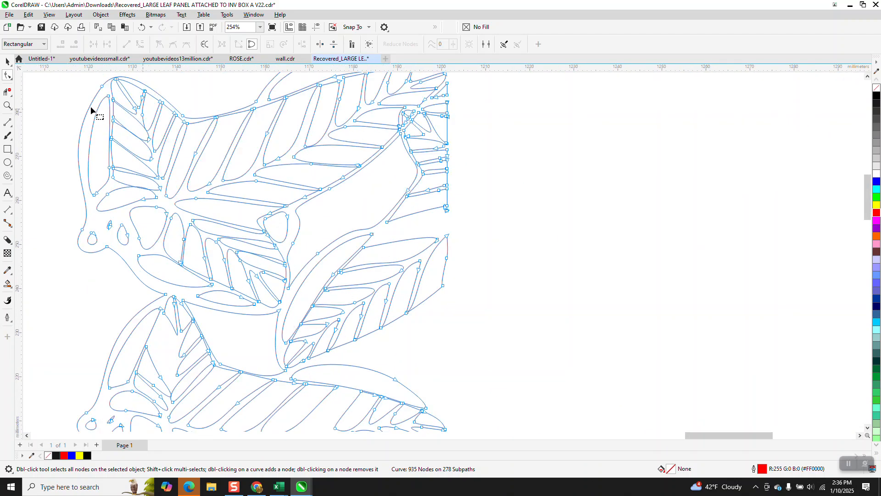
left_click(8, 105)
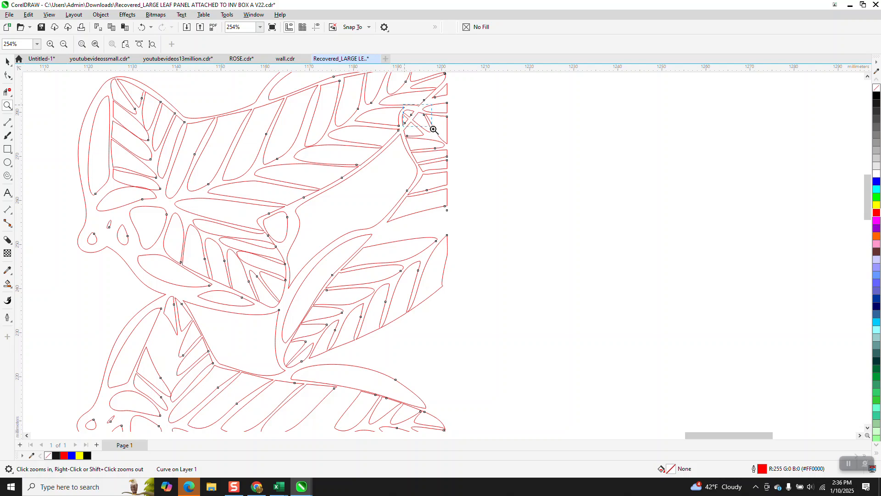
left_click_drag(433, 130, 447, 147)
left_click(7, 75)
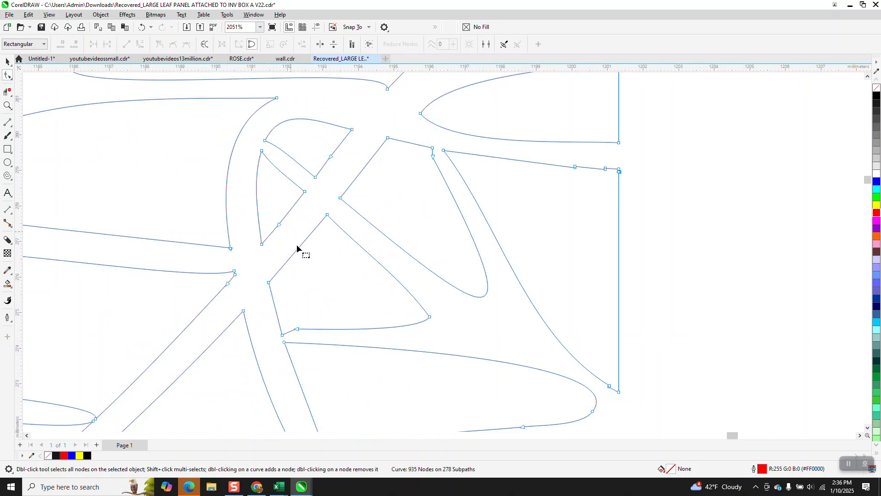
left_click_drag(307, 308, 294, 333)
key("Delete")
Reshape the tip of the upper leaf cutout by dragging its node's control handle
scroll(337, 335, "down", 2)
scroll(352, 297, "down", 5)
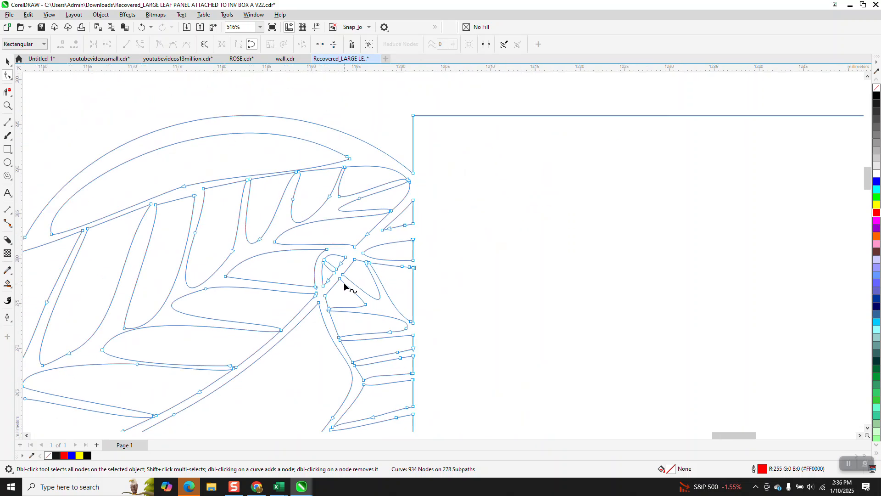
left_click(7, 105)
left_click_drag(242, 175, 398, 250)
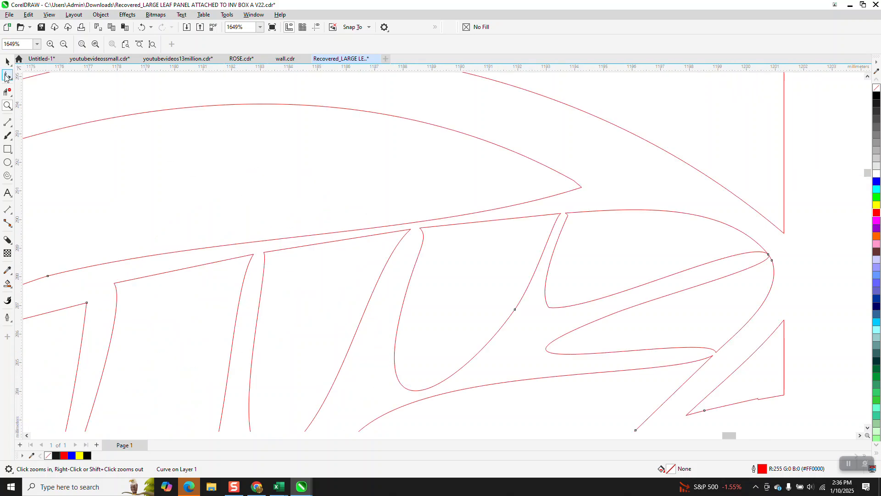
left_click(8, 75)
left_click(582, 188)
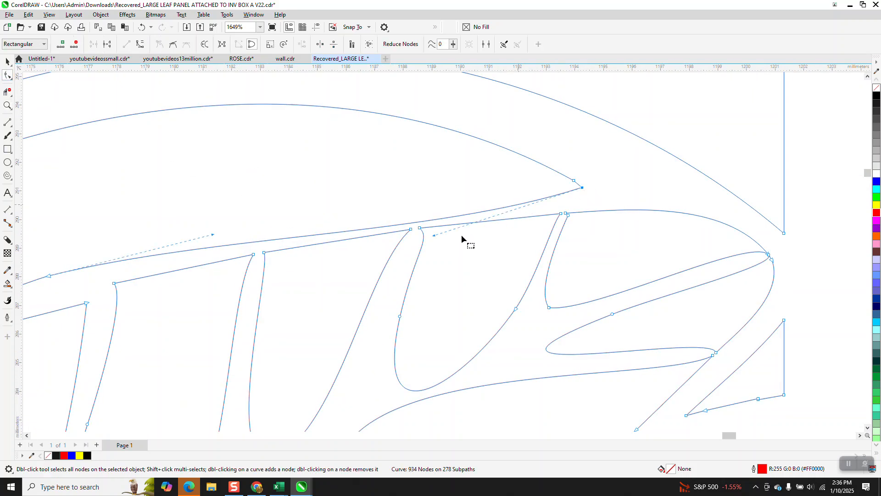
left_click_drag(434, 236, 405, 212)
Zoom in on a lower leaf cutout and nudge its pointed tip node slightly
scroll(347, 206, "down", 2)
scroll(388, 210, "down", 3)
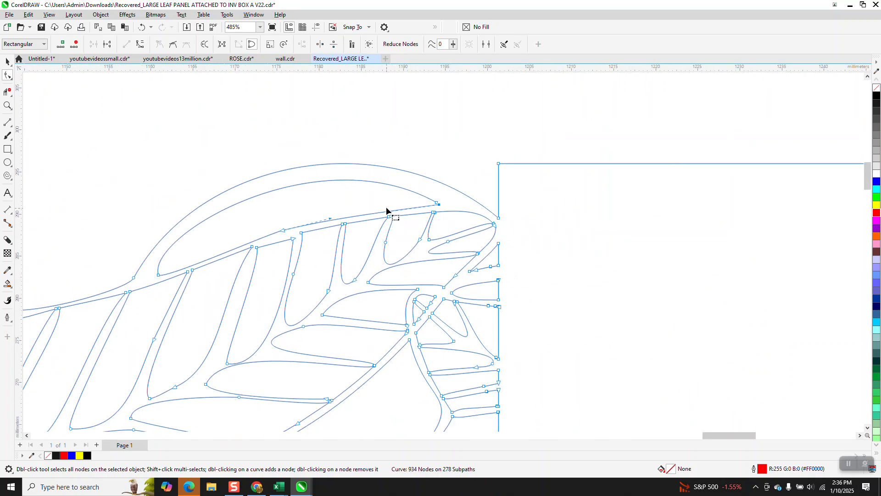
scroll(386, 202, "down", 3)
scroll(384, 183, "down", 1)
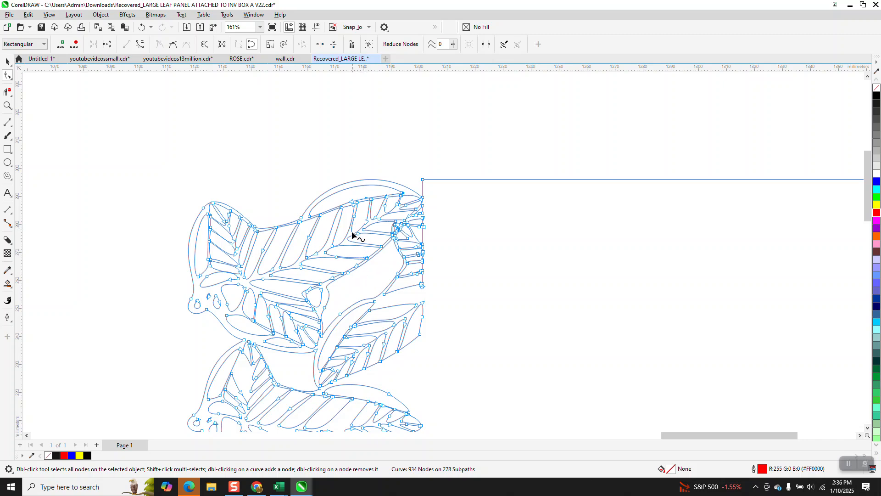
left_click(8, 106)
left_click_drag(304, 191, 375, 273)
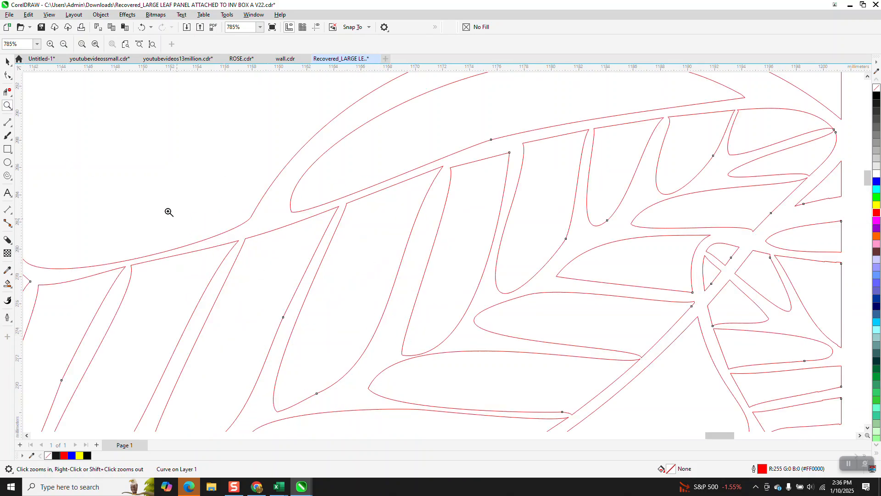
left_click(8, 75)
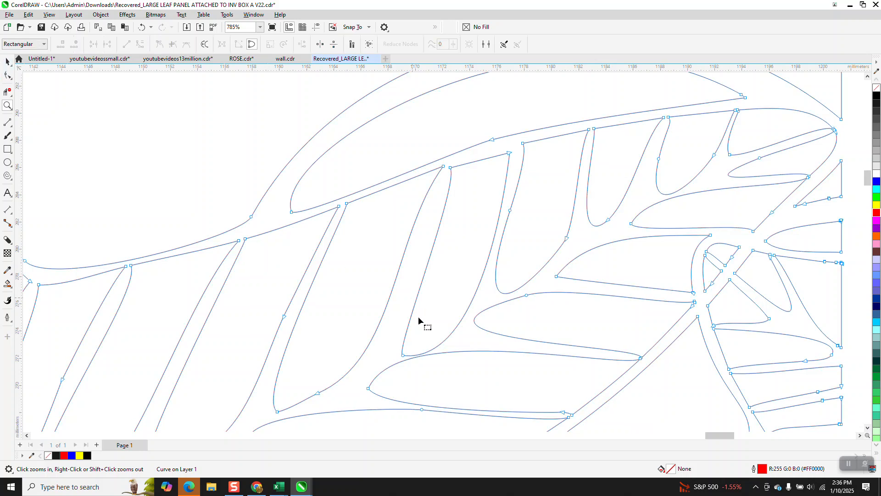
left_click(403, 351)
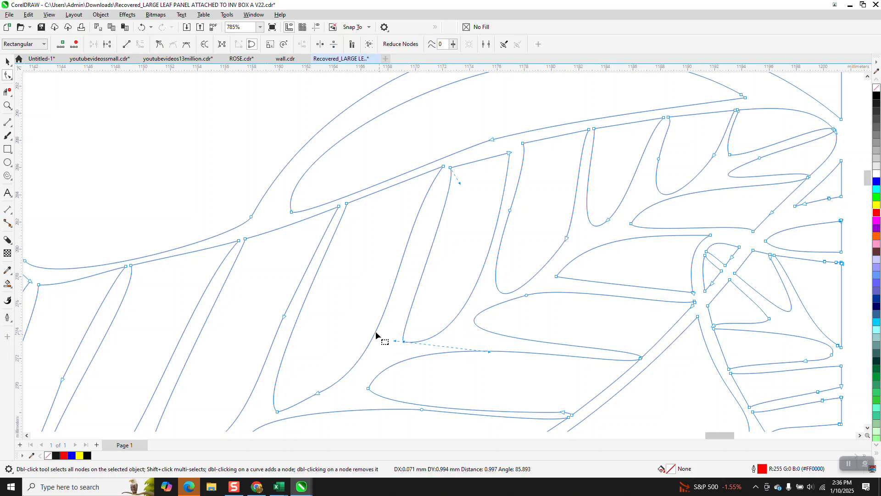
scroll(315, 292, "down", 2)
scroll(300, 264, "down", 1)
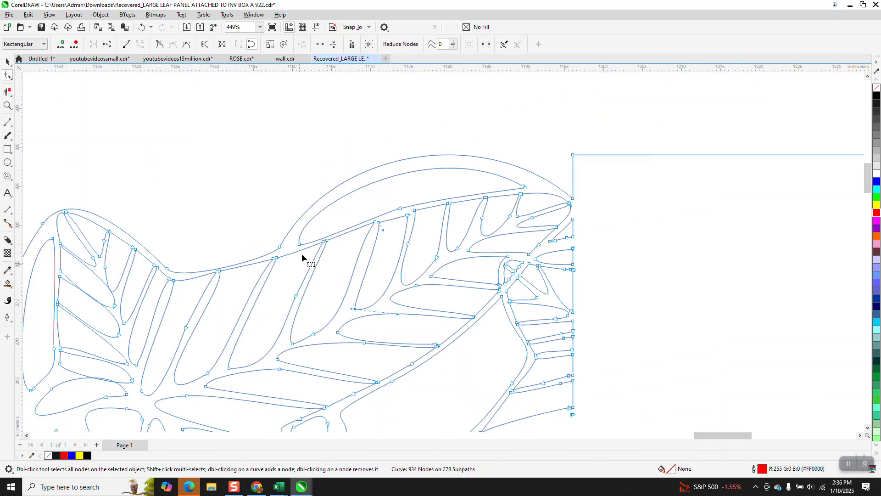
scroll(367, 216, "down", 1)
scroll(422, 179, "down", 1)
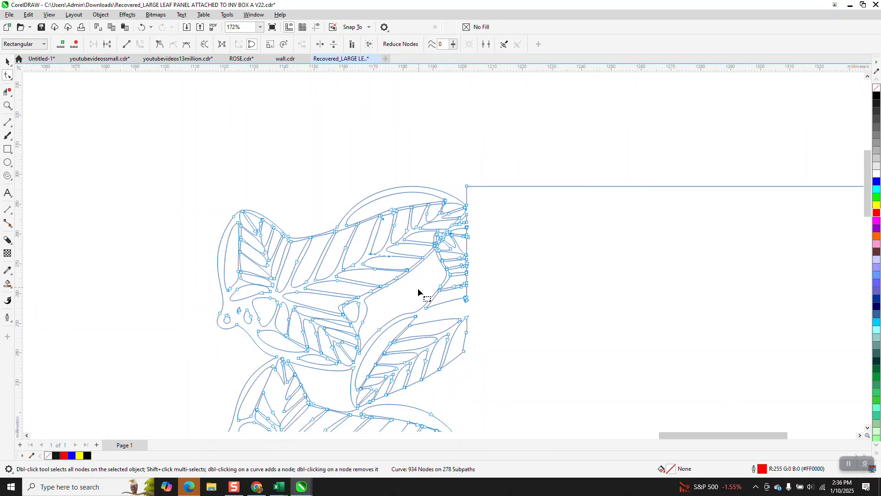
scroll(415, 294, "down", 1)
scroll(406, 292, "down", 2)
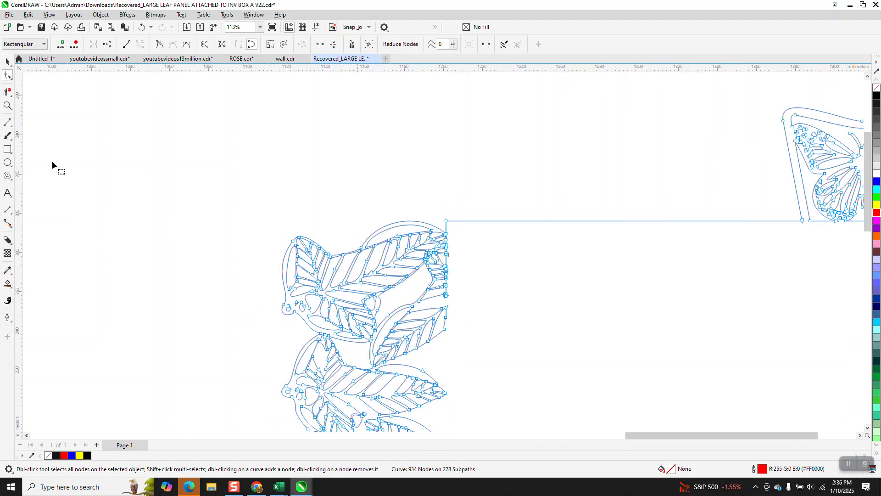
Select the nodes where the leaf cutout meets the stem and drag the pointed tip node to reshape the junction
left_click(7, 106)
left_click_drag(396, 377, 409, 378)
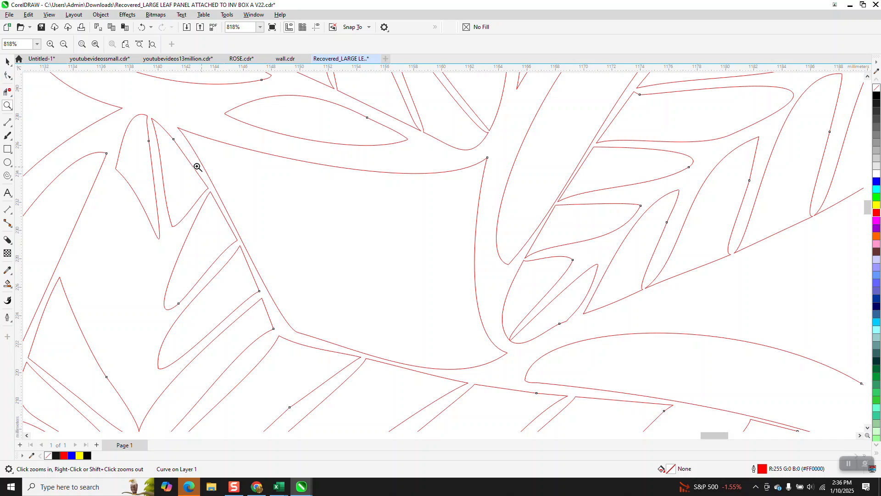
left_click(7, 75)
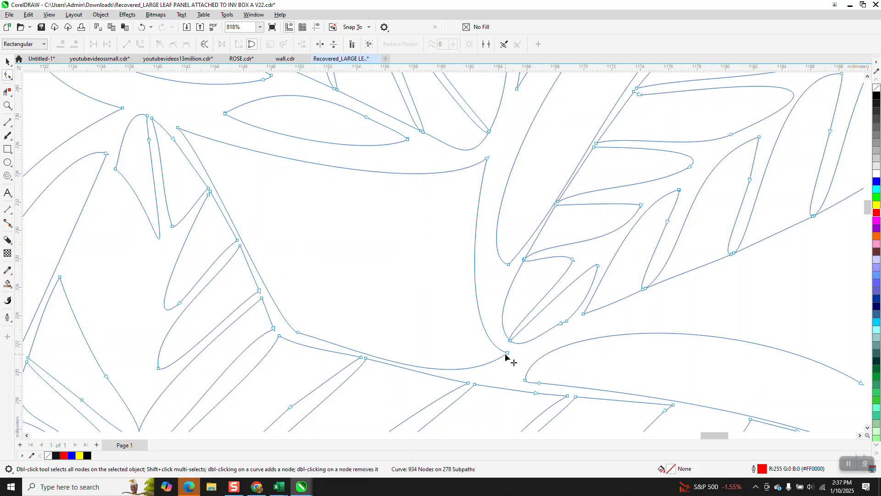
left_click_drag(453, 369, 303, 323)
scroll(419, 350, "down", 1)
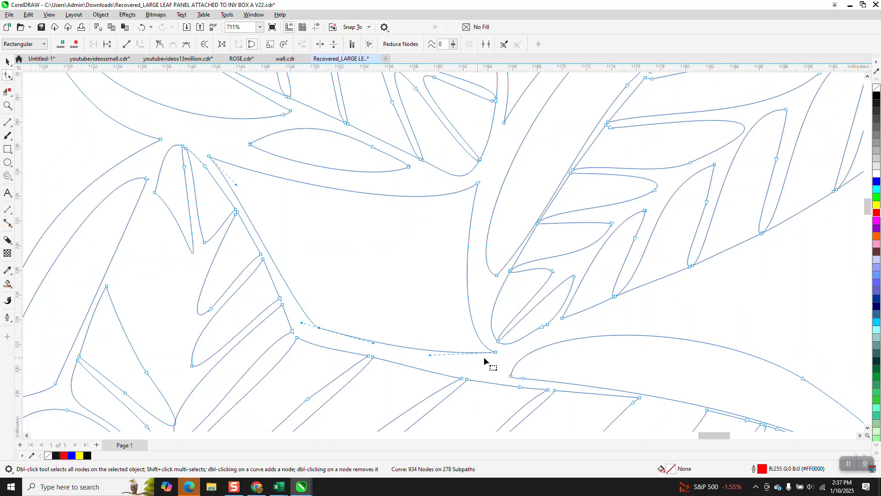
left_click(7, 105)
left_click_drag(488, 314, 511, 354)
left_click_drag(379, 275, 427, 303)
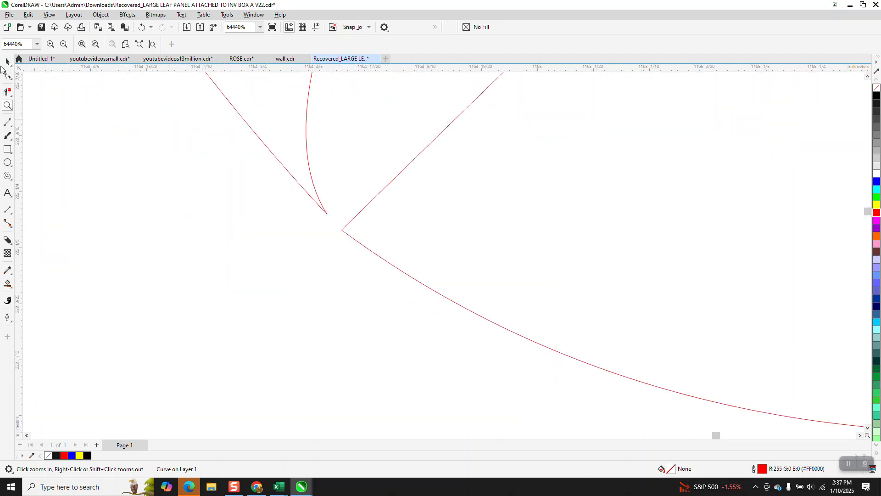
left_click(8, 75)
left_click(325, 215)
left_click_drag(328, 214, 310, 194)
scroll(340, 268, "down", 2)
scroll(332, 261, "down", 3)
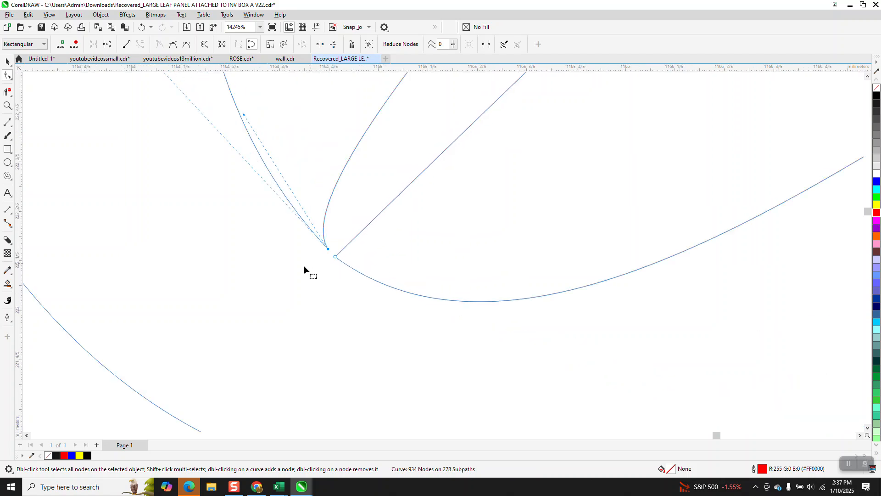
Measure the gap between the two neighbouring leaf tips with a dimension line, then undo the dimension
left_click(7, 106)
left_click_drag(304, 241, 352, 278)
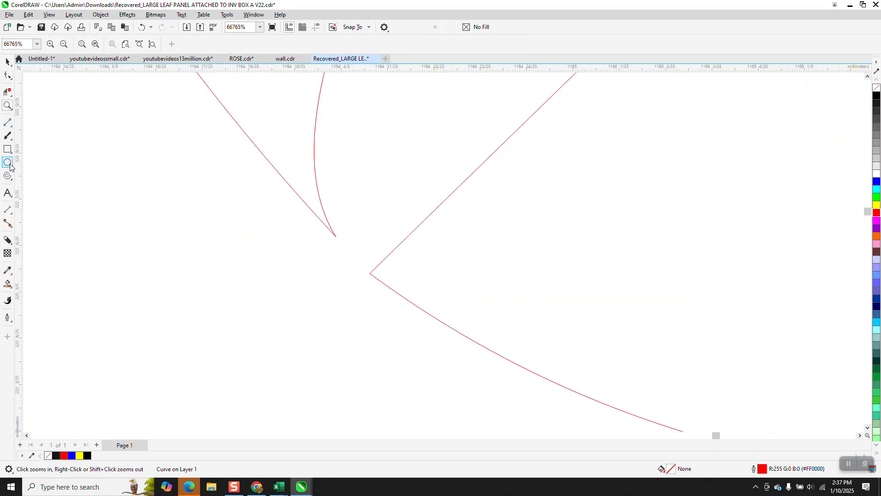
left_click(8, 209)
left_click_drag(370, 273, 337, 237)
left_click(336, 237)
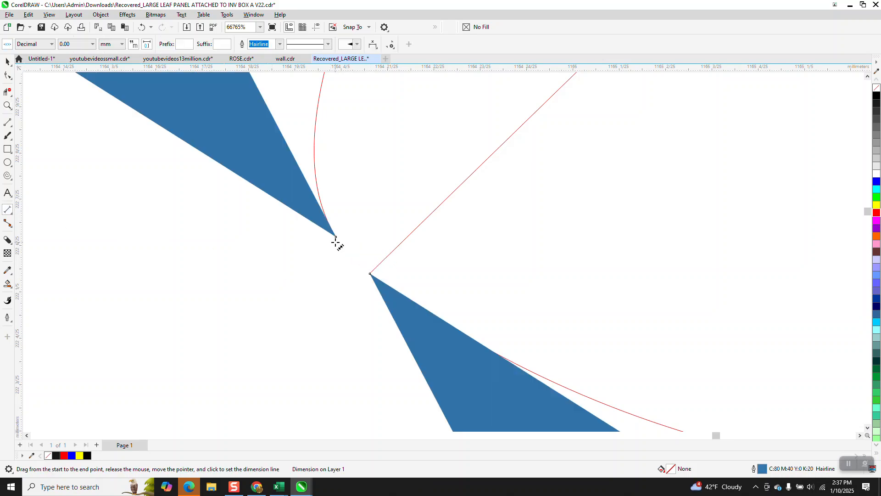
left_click(8, 62)
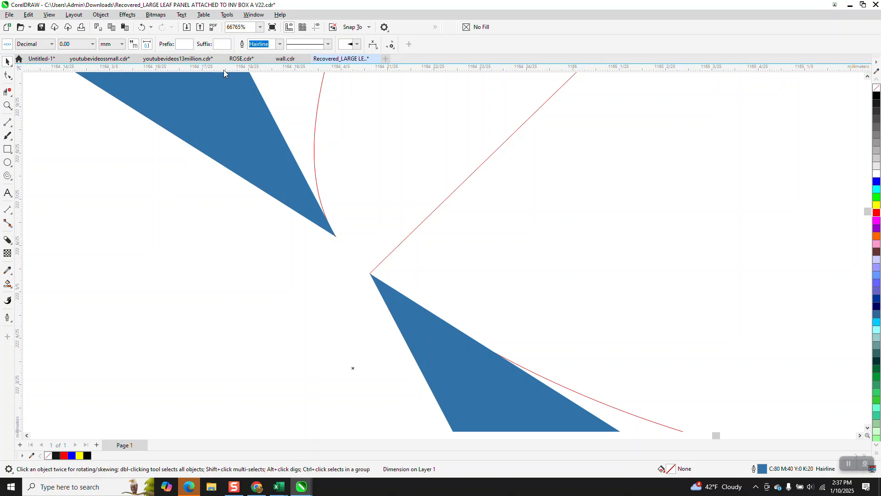
left_click(91, 141)
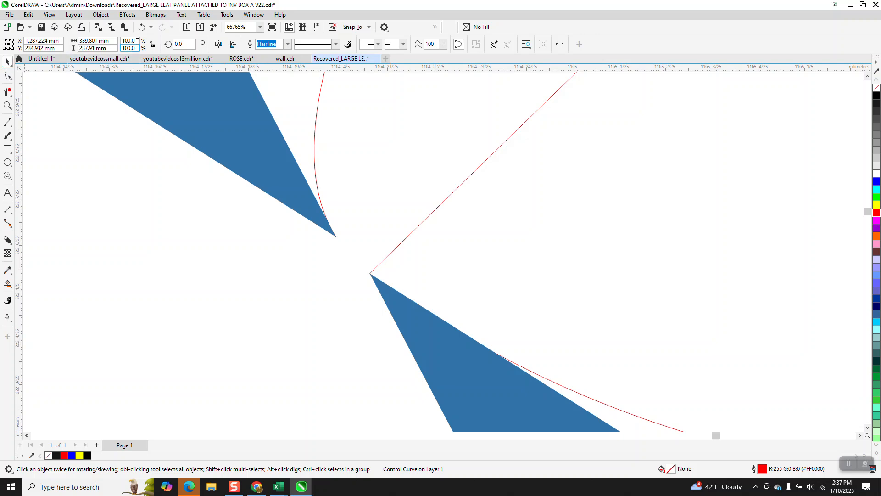
left_click(142, 27)
scroll(211, 290, "down", 8)
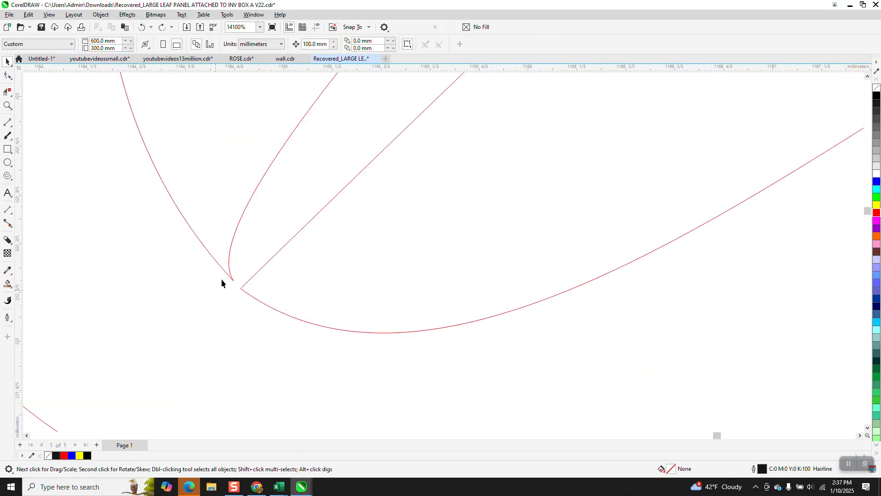
scroll(323, 295, "down", 4)
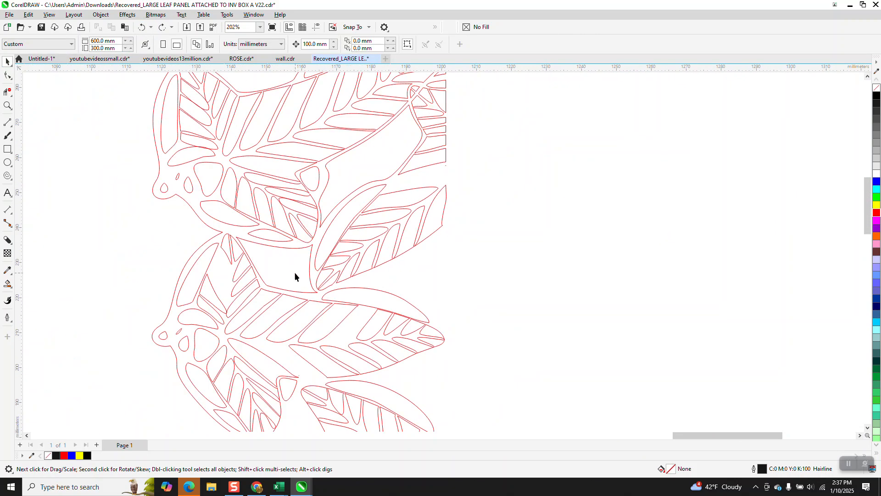
Switch the document units to inches
left_click(284, 44)
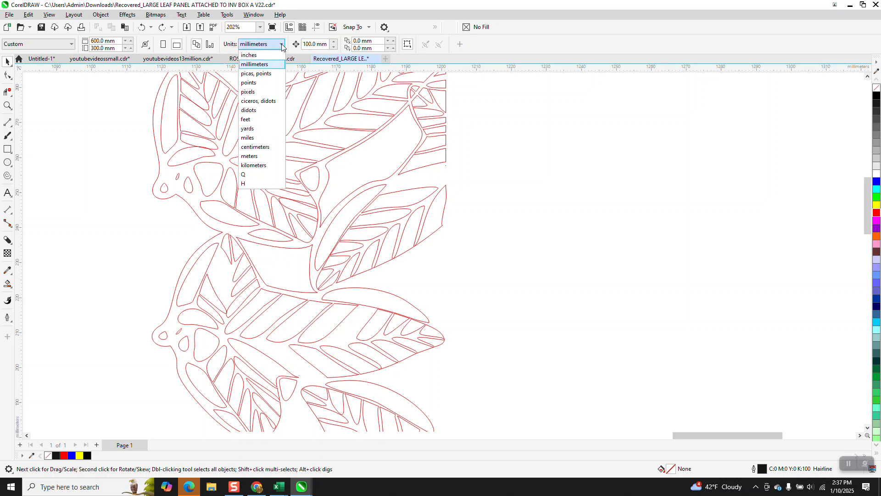
left_click(264, 56)
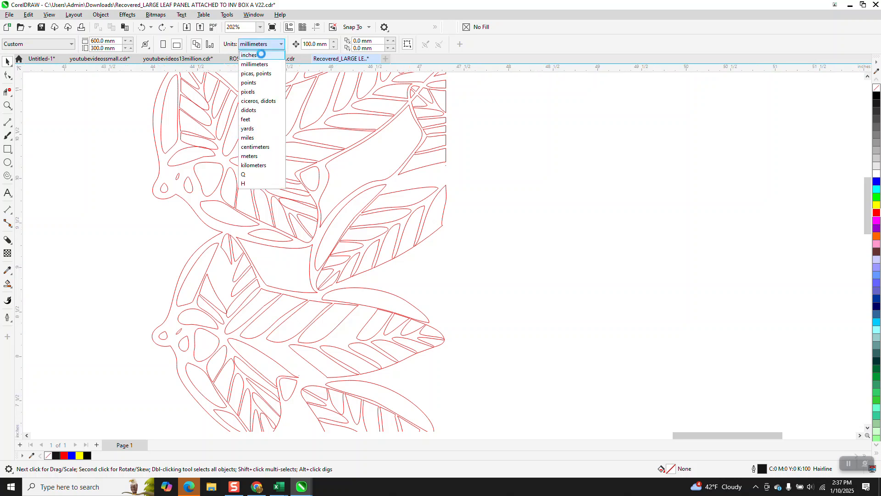
Measure the gap between the leaf tips again with a dimension line in inches, then delete the dimension
left_click(8, 105)
left_click_drag(312, 286, 338, 301)
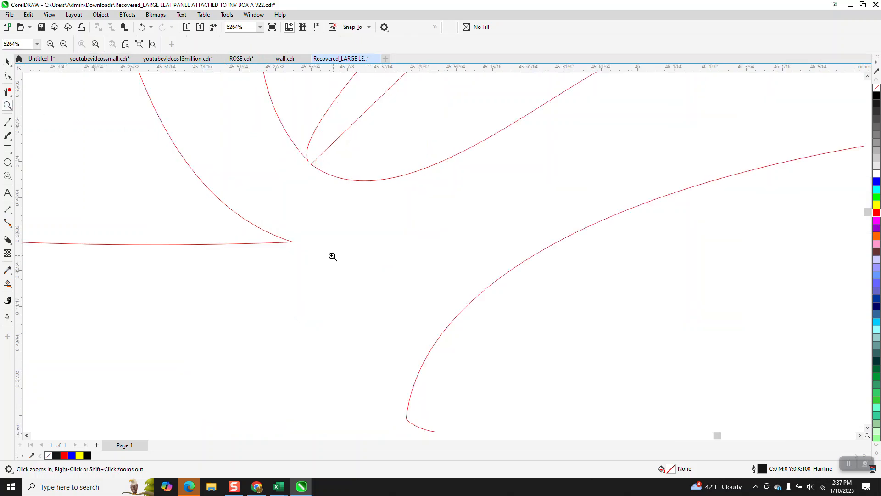
left_click_drag(305, 158, 332, 182)
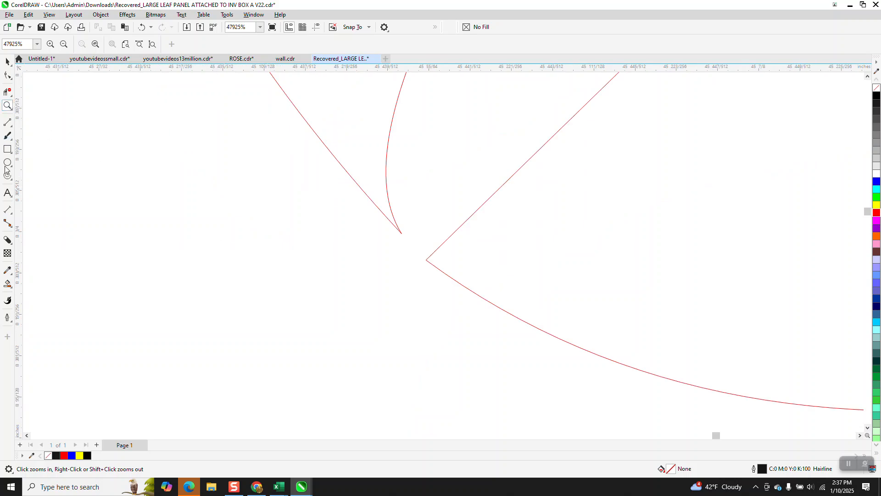
left_click(10, 209)
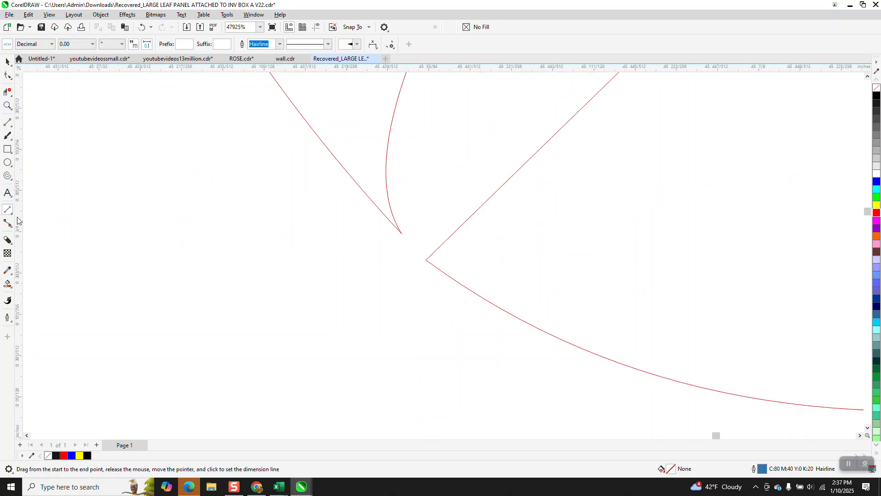
left_click_drag(426, 261, 402, 234)
left_click(377, 247)
scroll(321, 248, "down", 6)
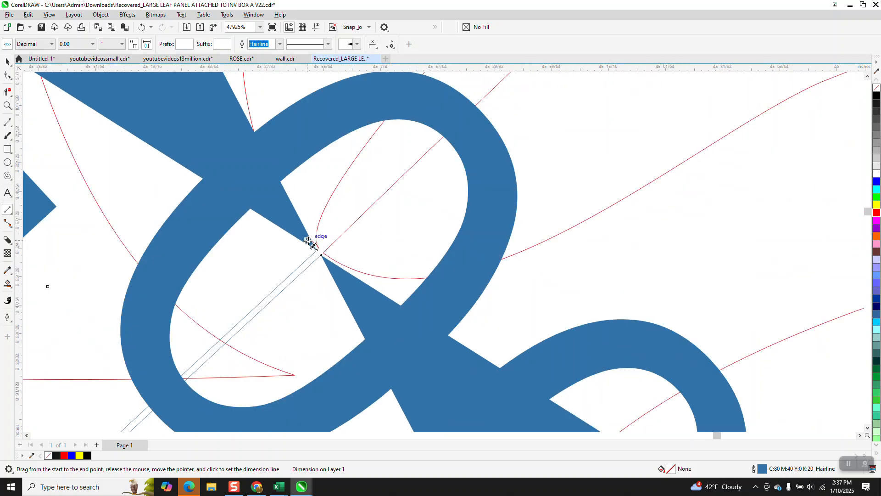
scroll(342, 253, "down", 1)
left_click(7, 61)
key("Delete")
scroll(340, 280, "down", 1)
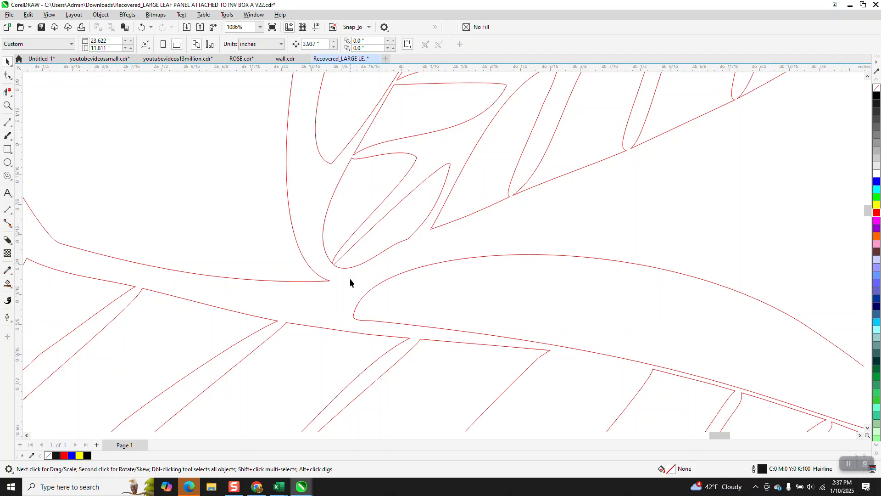
scroll(350, 279, "down", 3)
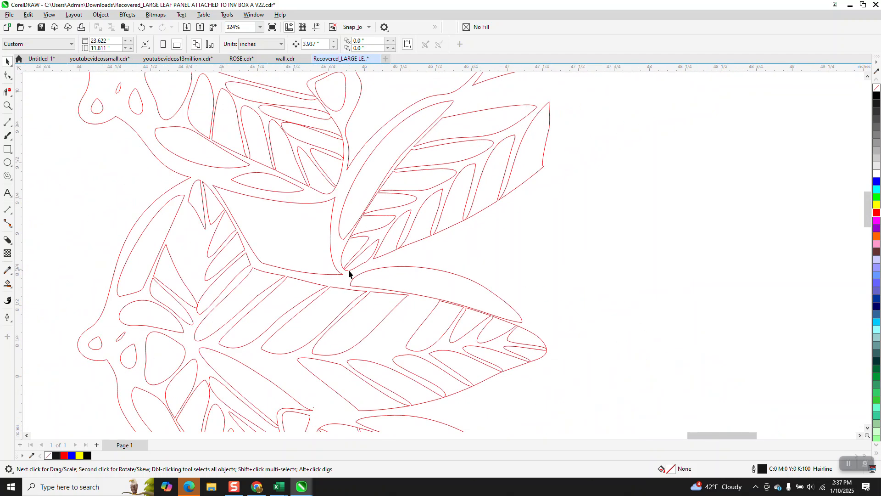
scroll(349, 274, "down", 3)
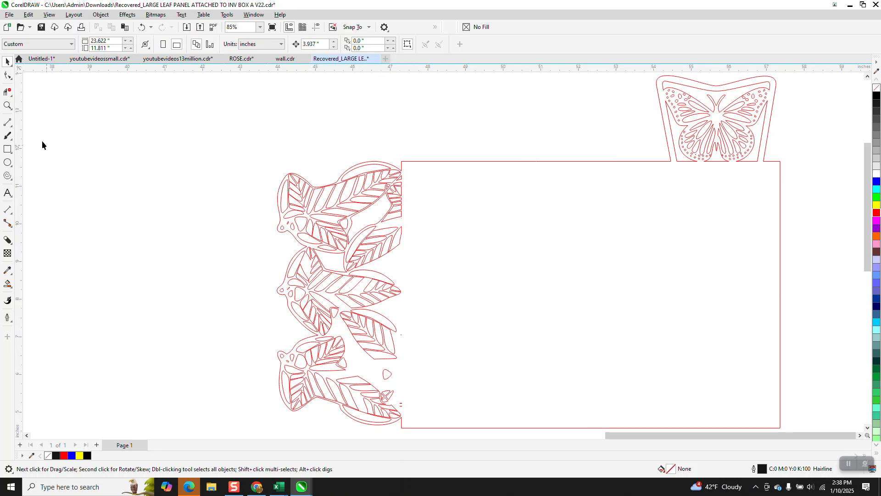
Break apart the curve containing the two small dash fragments beside the lower leaf
left_click(7, 106)
left_click_drag(394, 408, 425, 425)
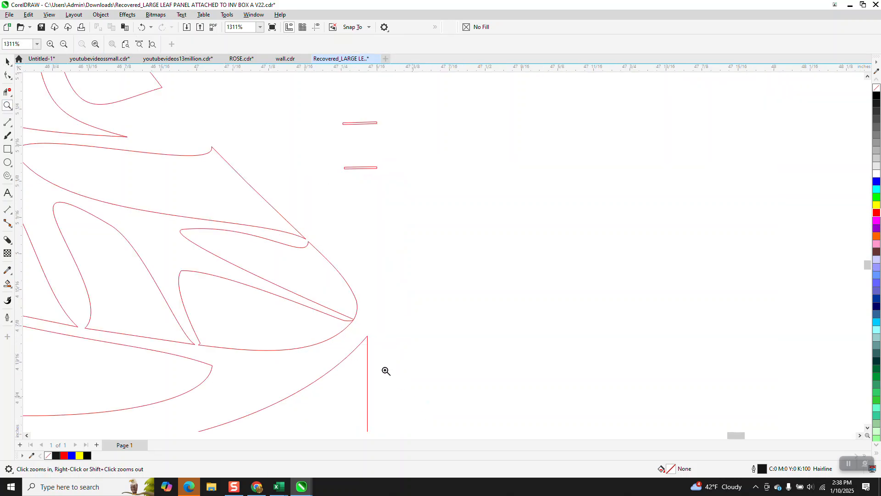
left_click(8, 61)
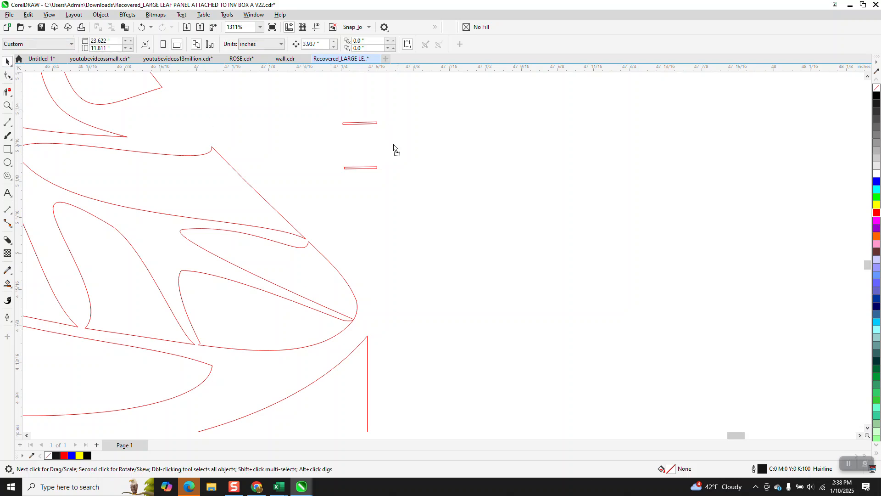
left_click_drag(393, 148, 333, 210)
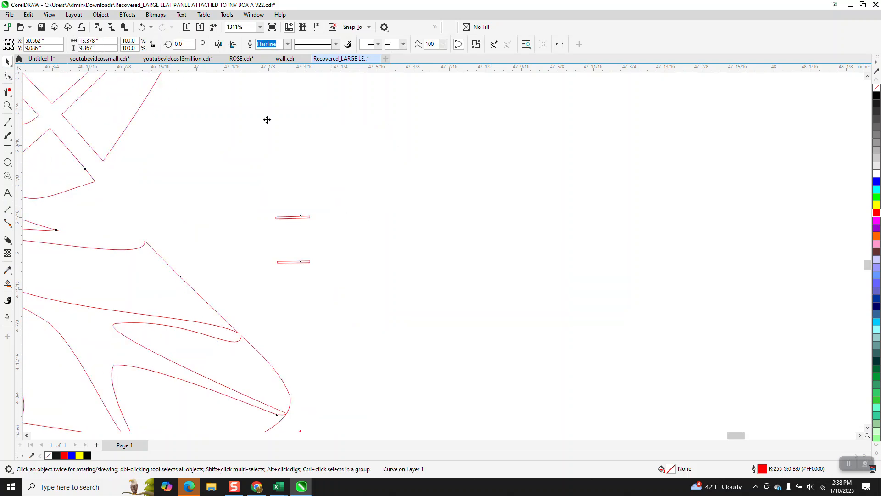
left_click(142, 29)
left_click(101, 14)
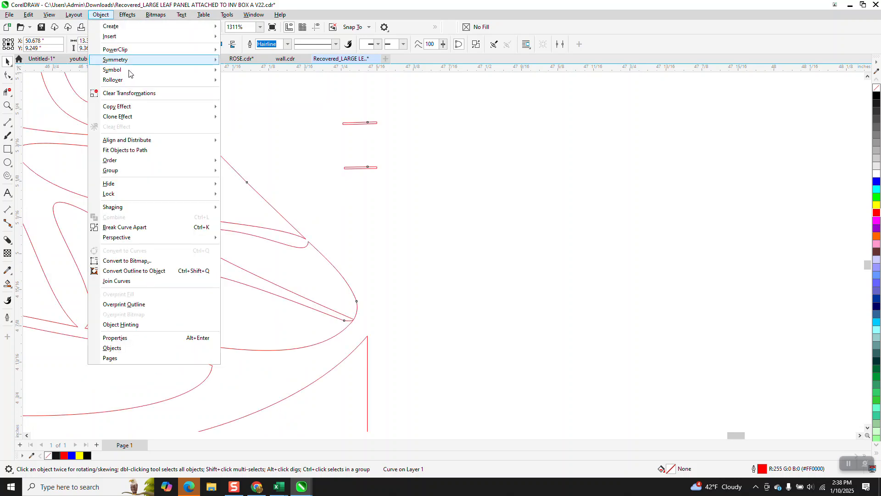
left_click(136, 227)
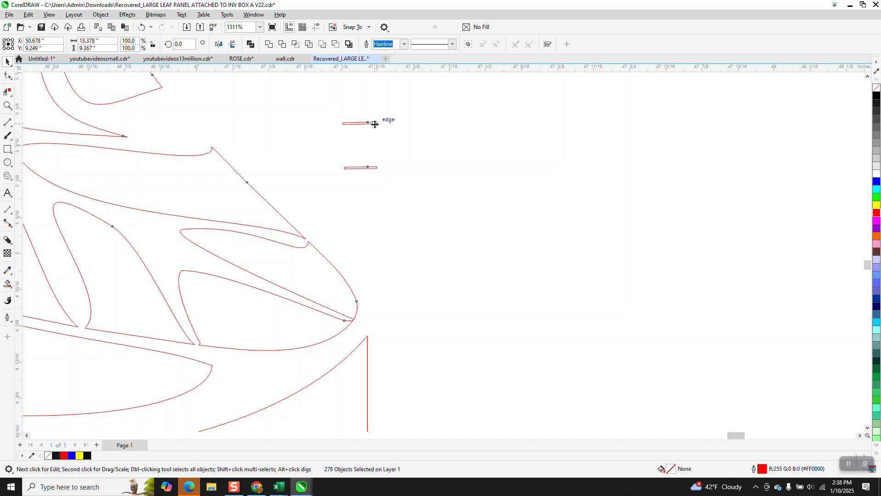
Delete the two small stray dash-shaped fragments next to the lower leaf edge
left_click(7, 75)
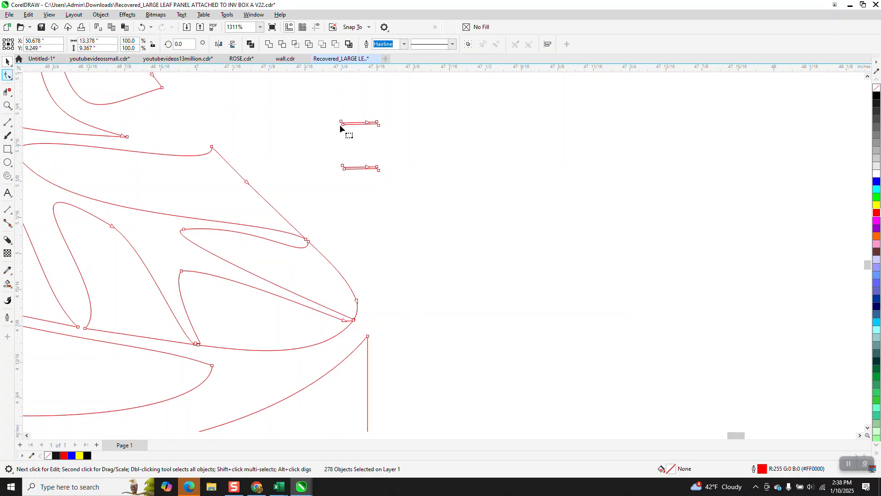
left_click_drag(336, 118, 461, 206)
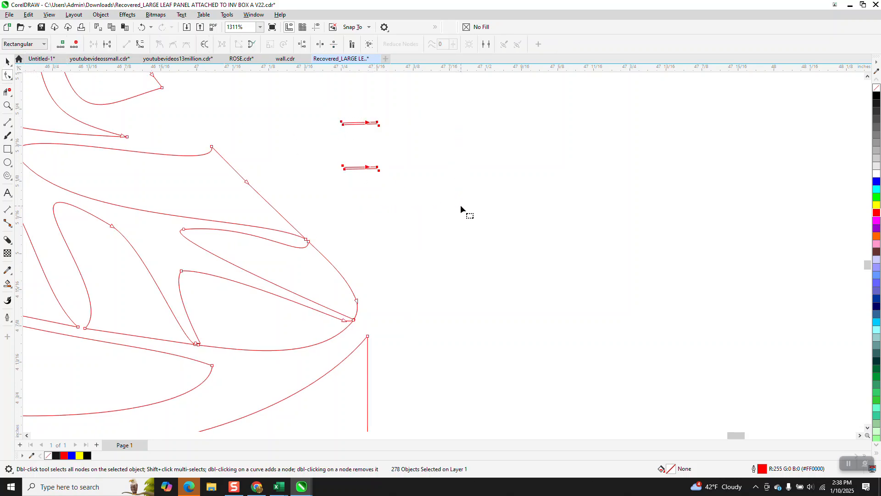
key("Delete")
left_click(357, 168)
left_click_drag(321, 145, 482, 220)
key("Delete")
Zoom out to review the whole panel, then select all and zoom in on the upper leaf cluster
scroll(375, 203, "down", 3)
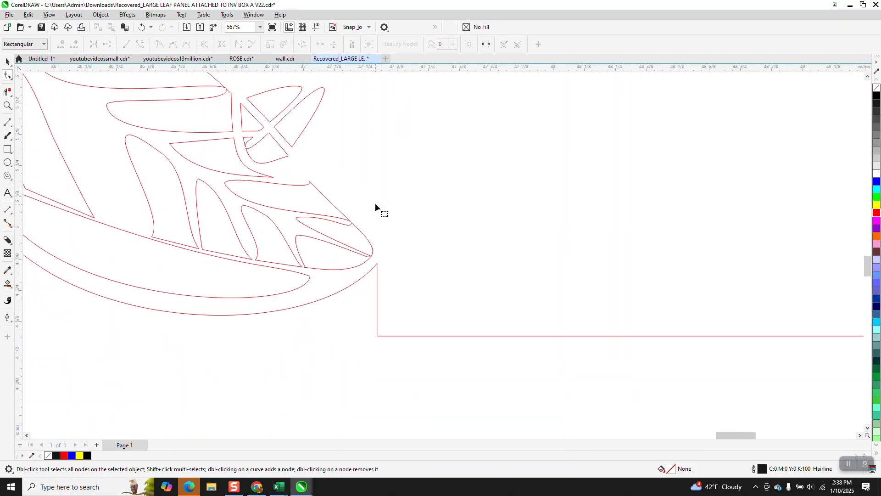
scroll(351, 221, "down", 2)
scroll(337, 229, "down", 5)
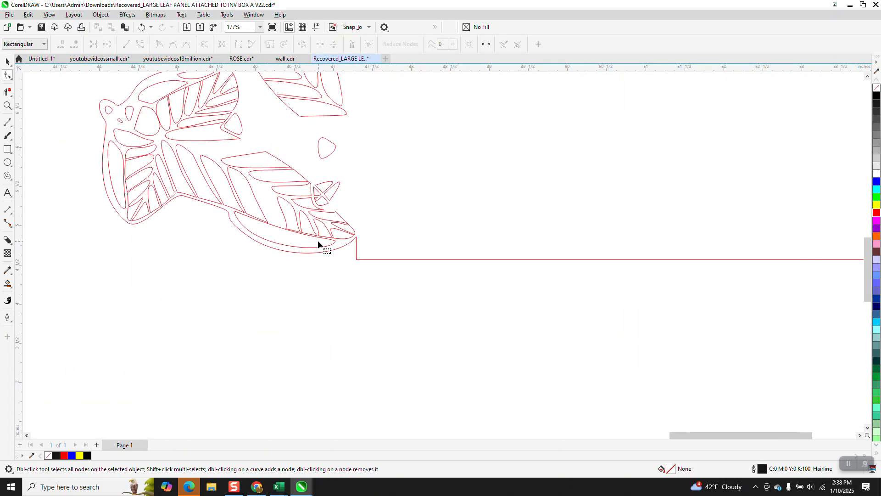
scroll(238, 241, "down", 1)
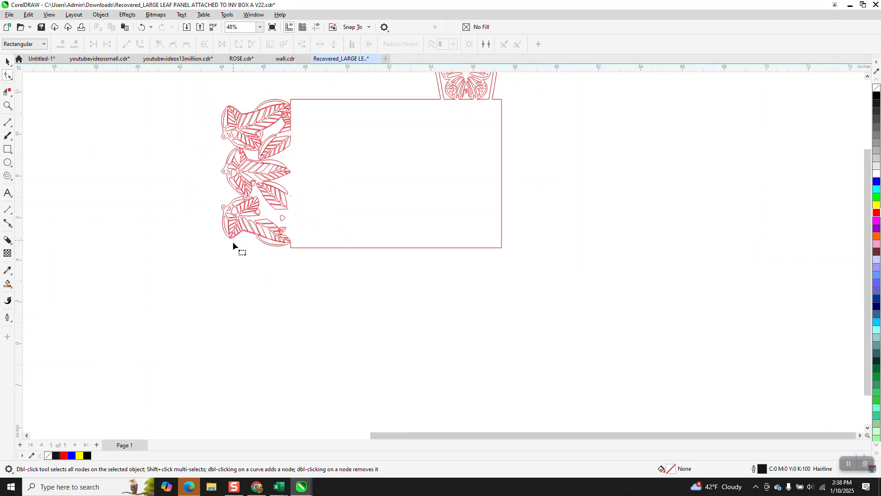
scroll(233, 242, "down", 1)
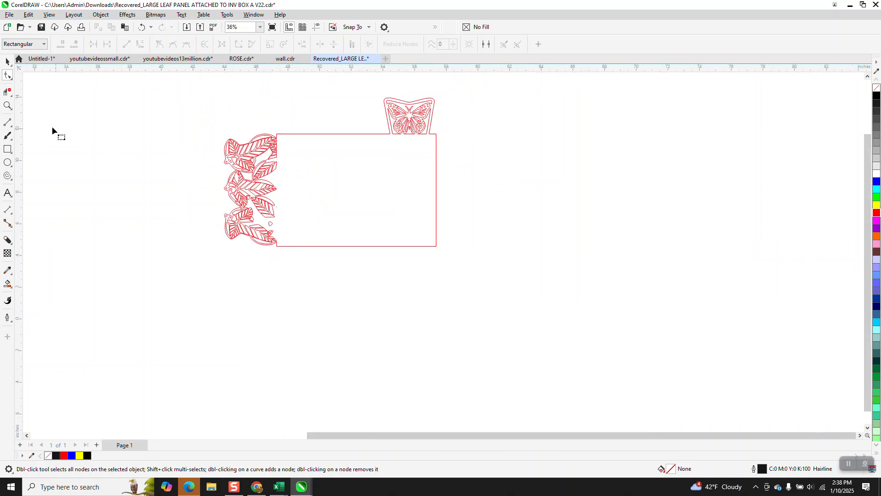
left_click(8, 283)
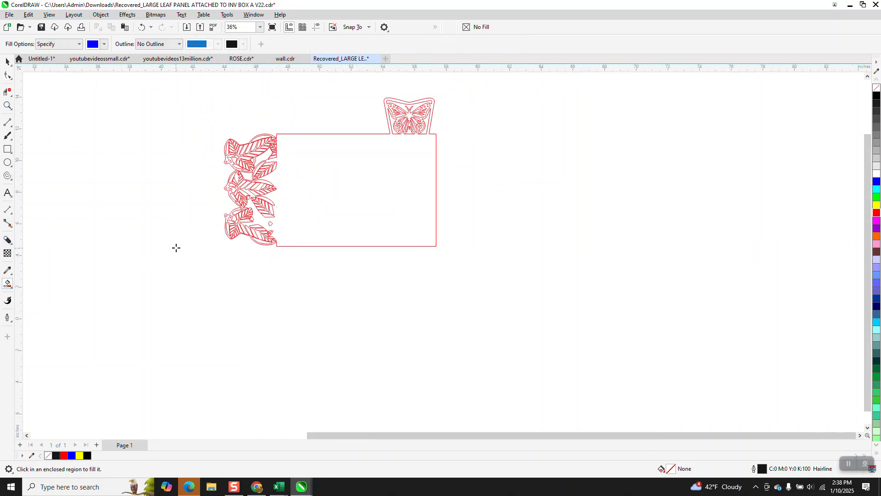
left_click(7, 62)
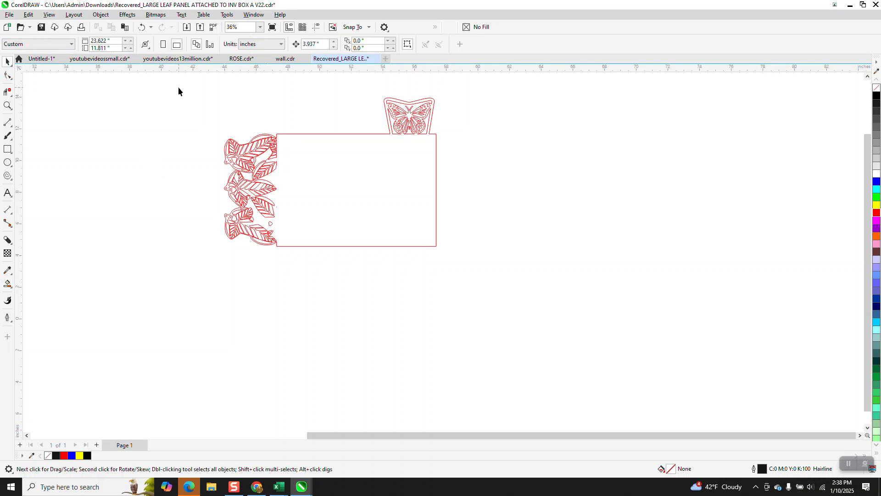
left_click_drag(474, 252, 479, 265)
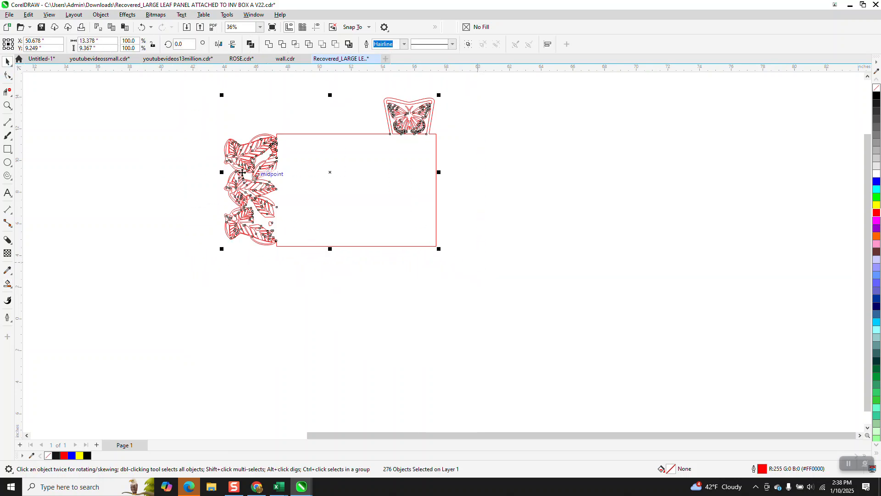
left_click(8, 106)
left_click_drag(219, 159, 319, 205)
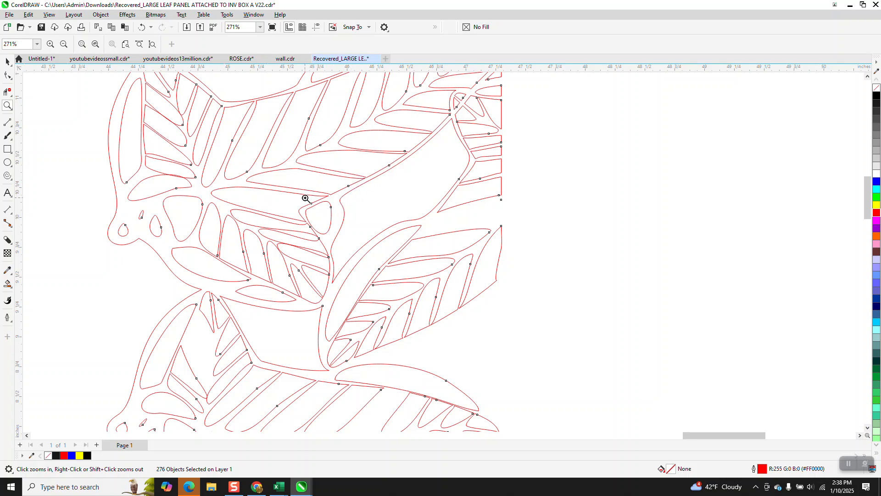
Zoom in on the pointed cutout between the two upper leaves and move its tip nodes to reshape the point
left_click_drag(287, 204, 377, 269)
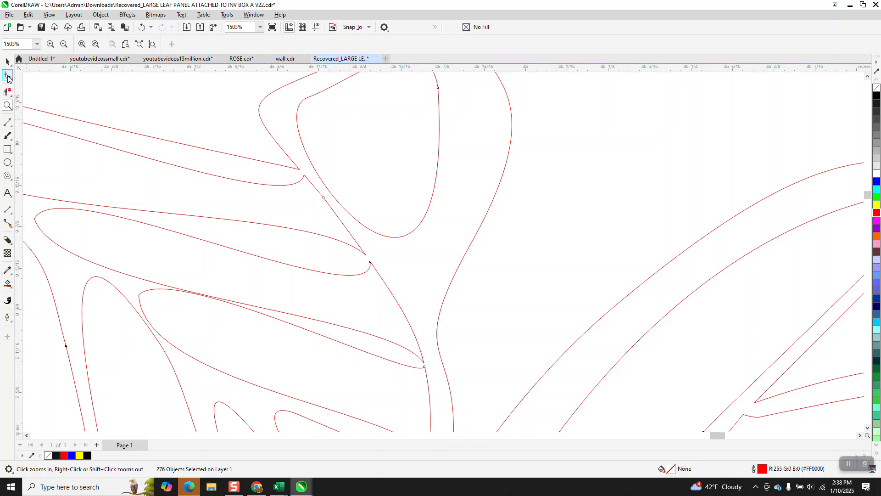
left_click_drag(372, 262, 362, 250)
left_click_drag(305, 176, 309, 179)
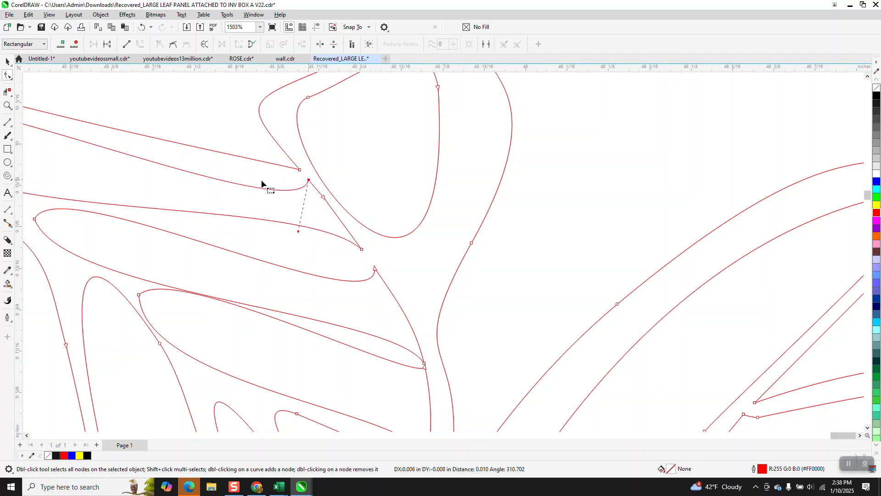
scroll(260, 184, "down", 1)
scroll(260, 184, "down", 4)
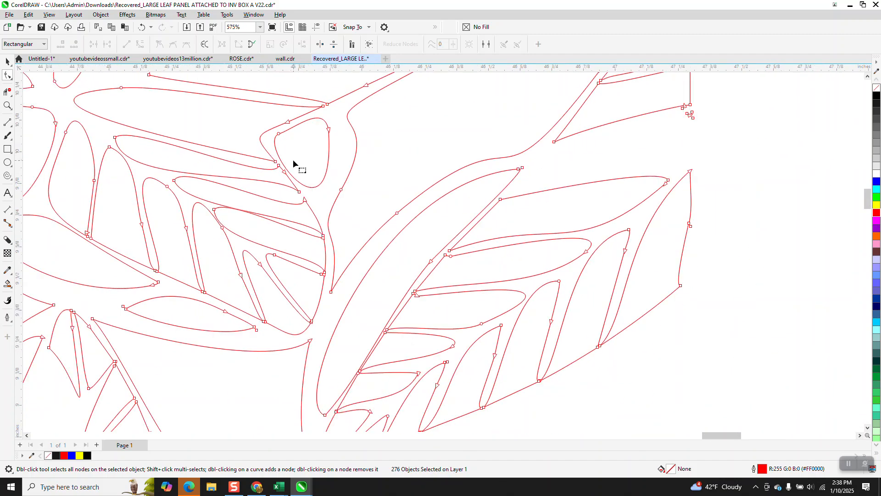
scroll(301, 162, "down", 3)
left_click_drag(533, 191, 506, 203)
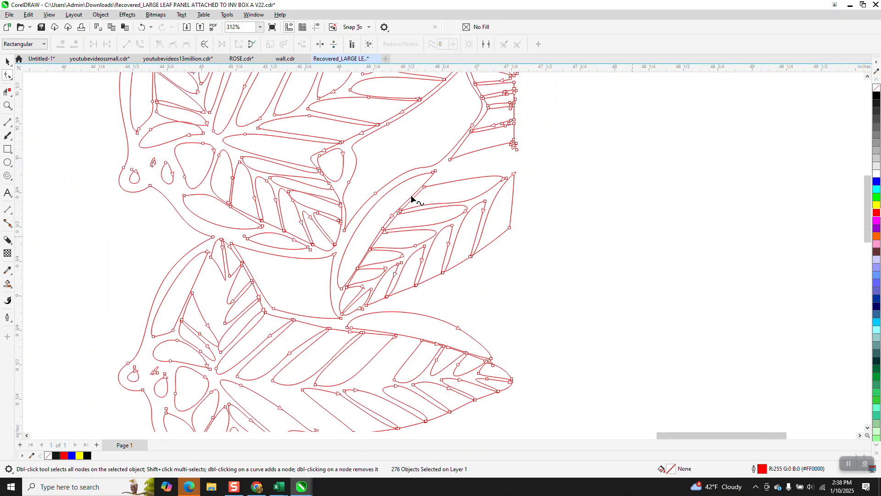
scroll(411, 199, "down", 3)
left_click_drag(437, 186, 414, 195)
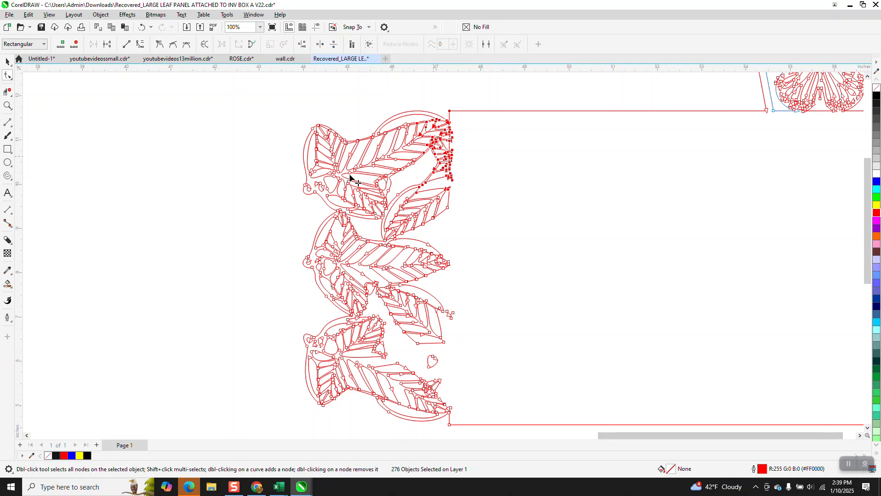
key("ctrl+z")
Smart Fill the panel interior to check the upper leaf cutouts for open gaps, inspect them closely, then undo the fill
scroll(316, 171, "down", 2)
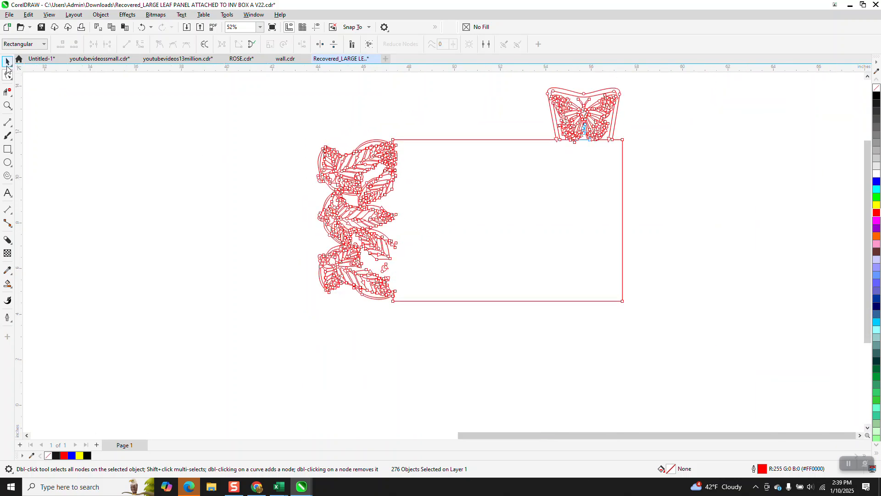
key("space")
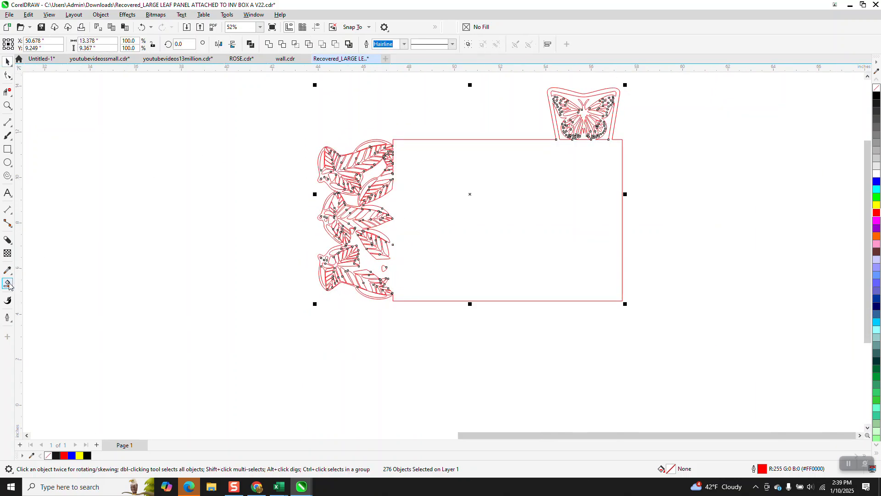
left_click(8, 285)
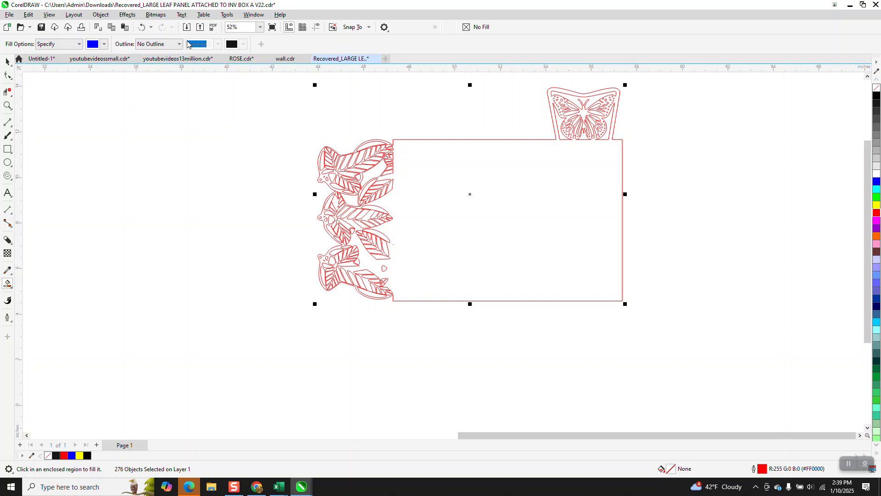
left_click(515, 249)
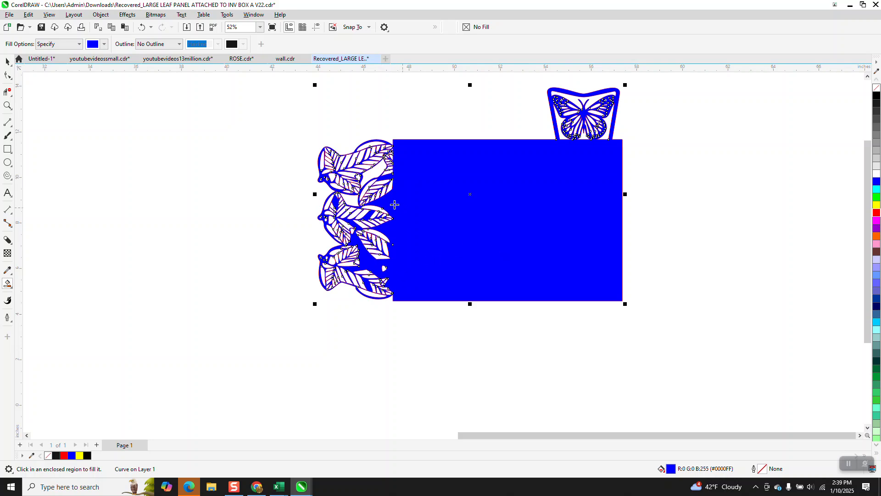
left_click(7, 105)
left_click_drag(310, 147, 408, 195)
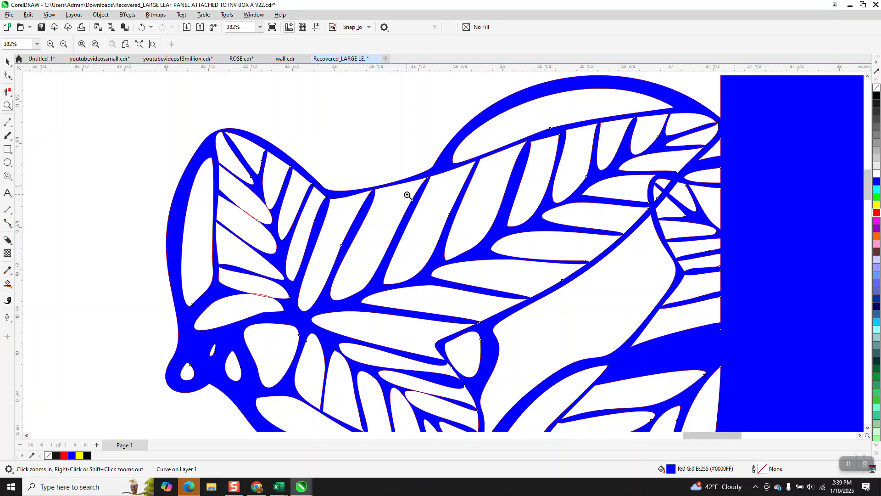
left_click_drag(223, 182, 281, 244)
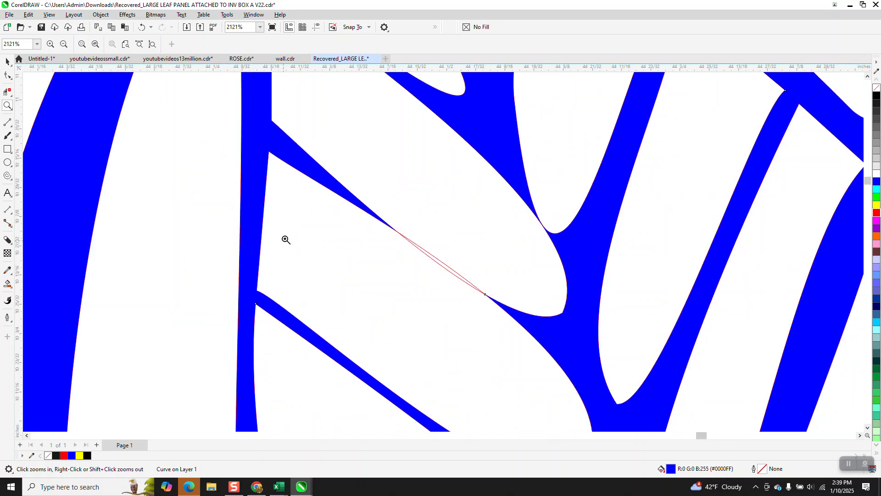
scroll(449, 276, "down", 2)
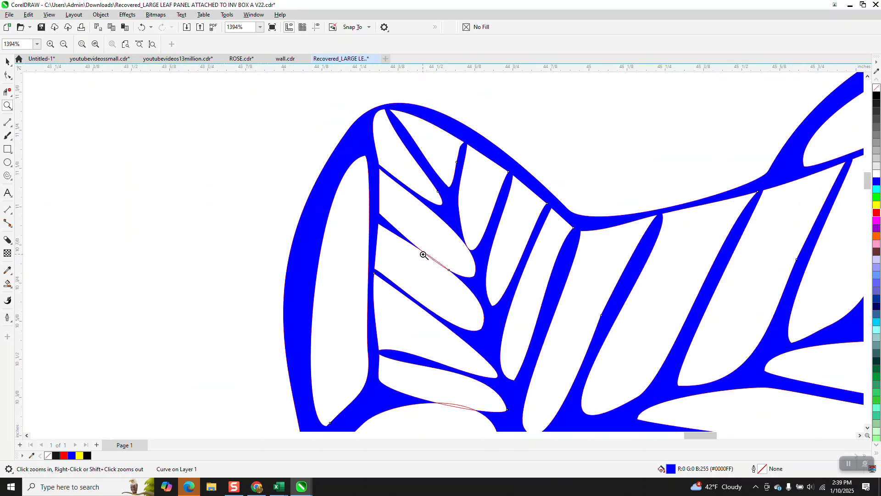
scroll(424, 255, "down", 1)
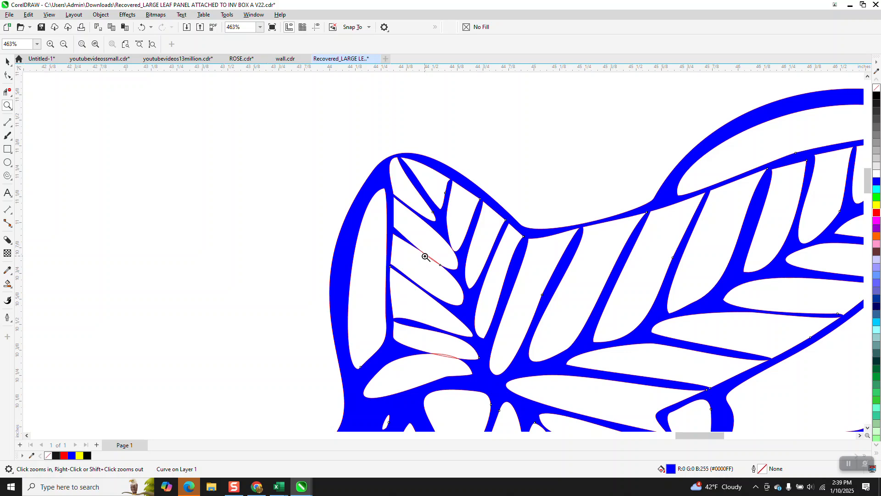
left_click(140, 29)
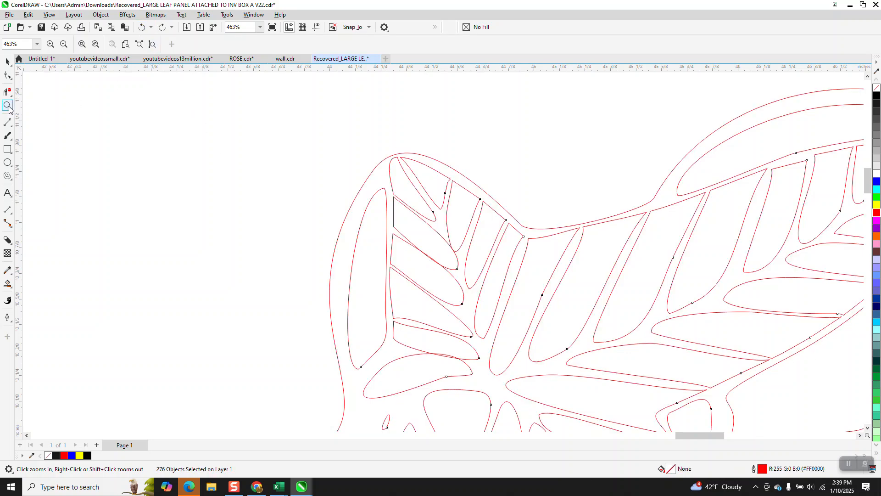
With the Shape tool, bend the vein segment overlapping the leaf cutout in the upper leaf so the two curves separate
left_click_drag(381, 222, 484, 300)
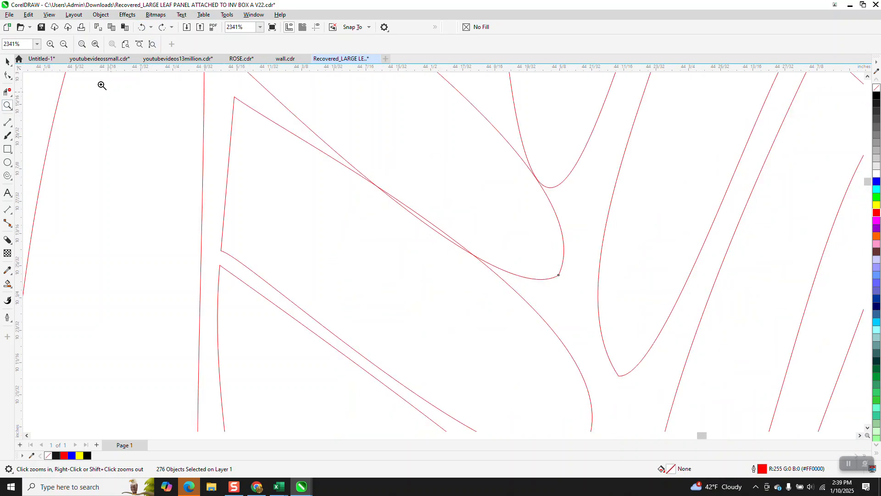
key("F10")
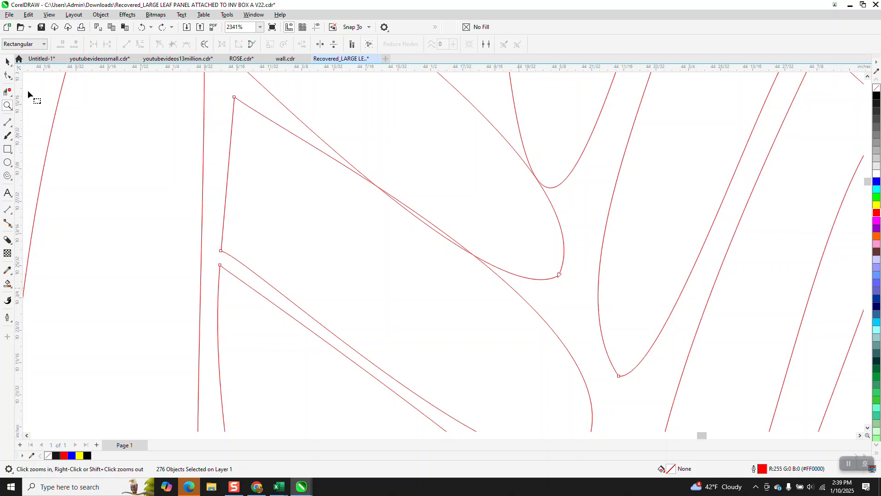
left_click(12, 80)
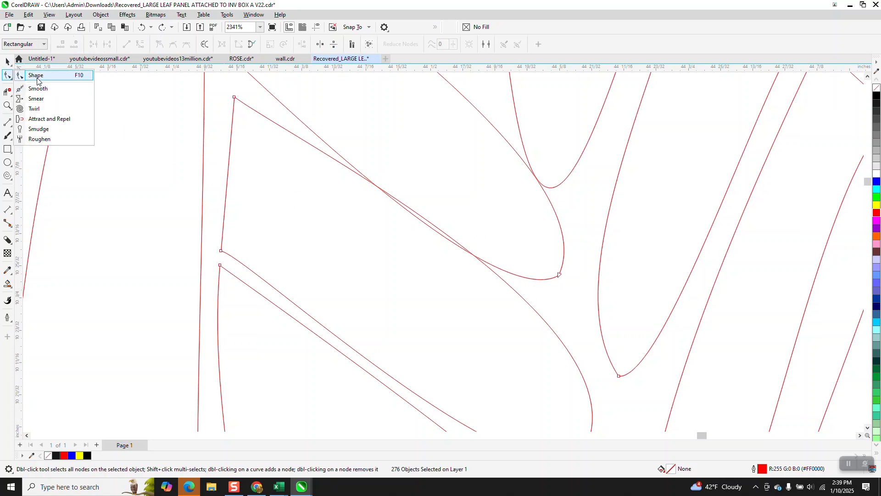
left_click(37, 75)
left_click(235, 97)
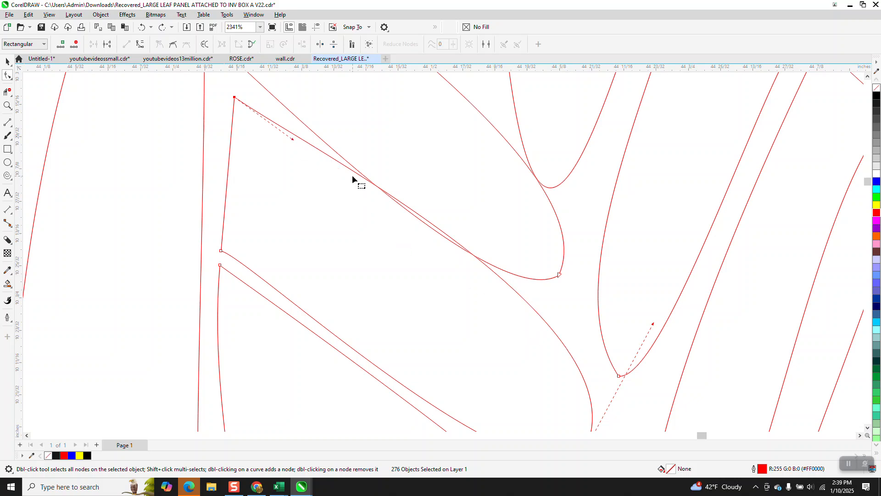
left_click_drag(358, 175, 354, 201)
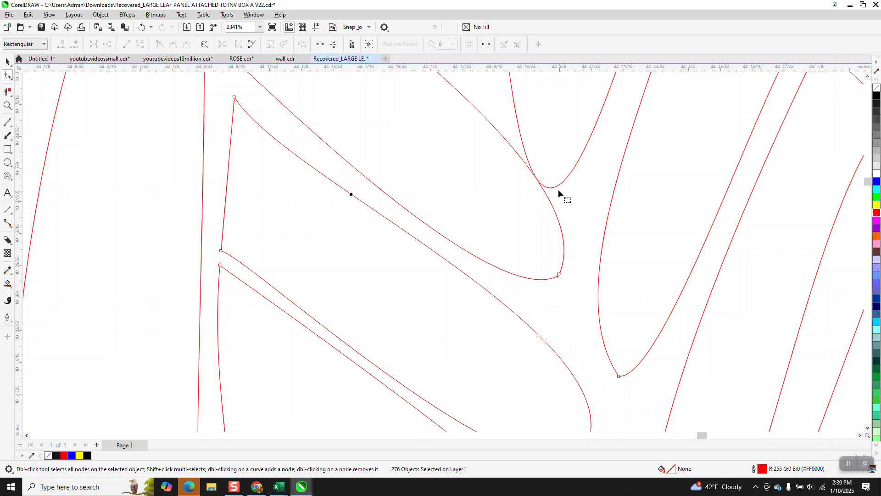
left_click_drag(558, 189, 574, 188)
Smart Fill the panel rectangle again to recheck the outlines for gaps, then undo the fill
scroll(382, 165, "down", 1)
scroll(383, 167, "down", 2)
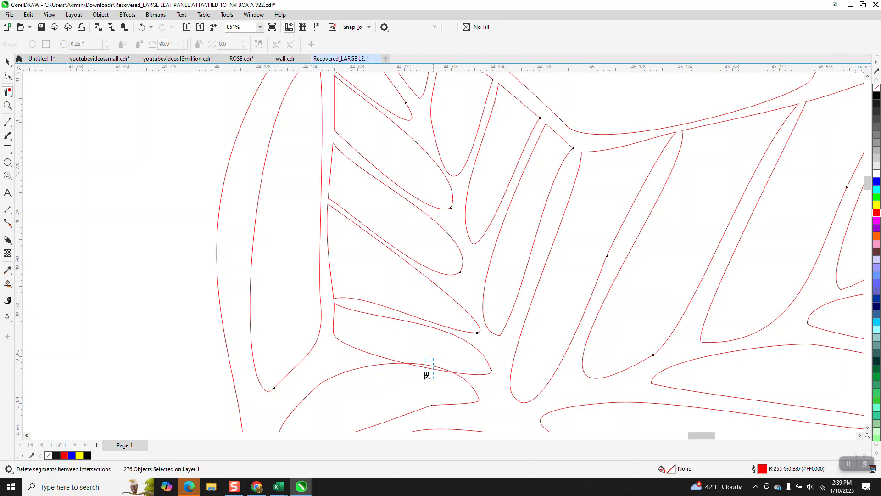
scroll(379, 299, "down", 1)
scroll(379, 299, "down", 3)
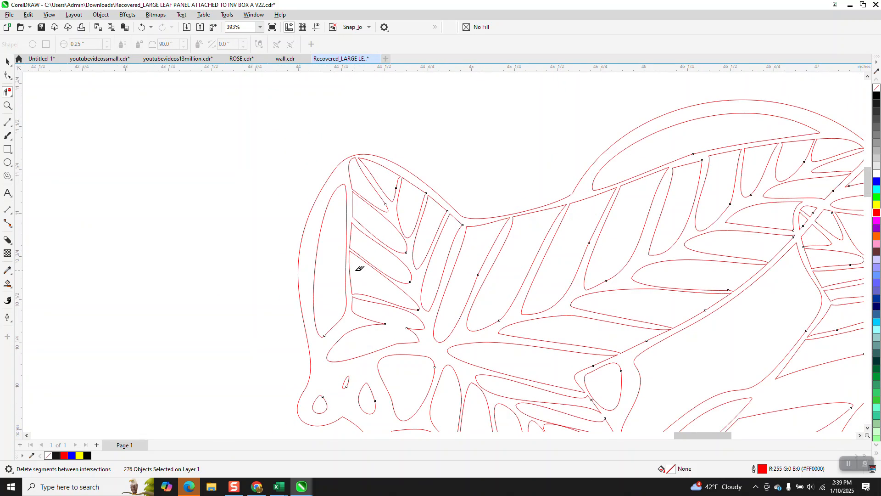
scroll(326, 261, "down", 4)
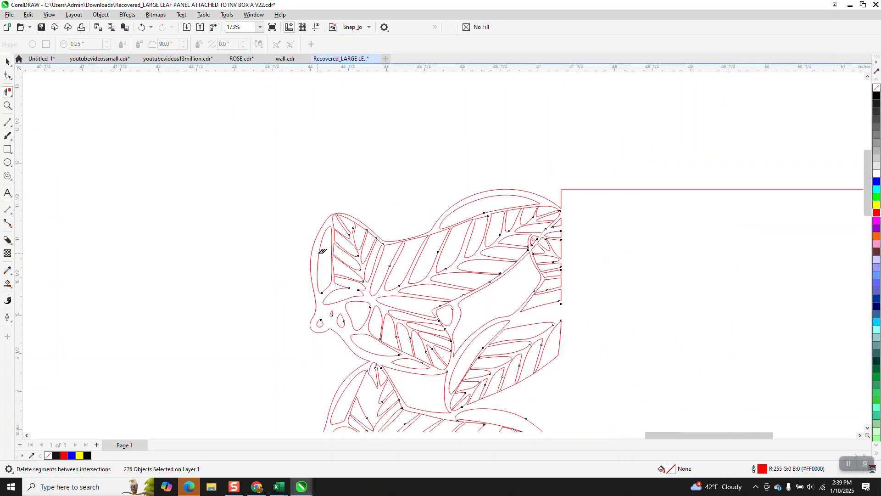
left_click(566, 282)
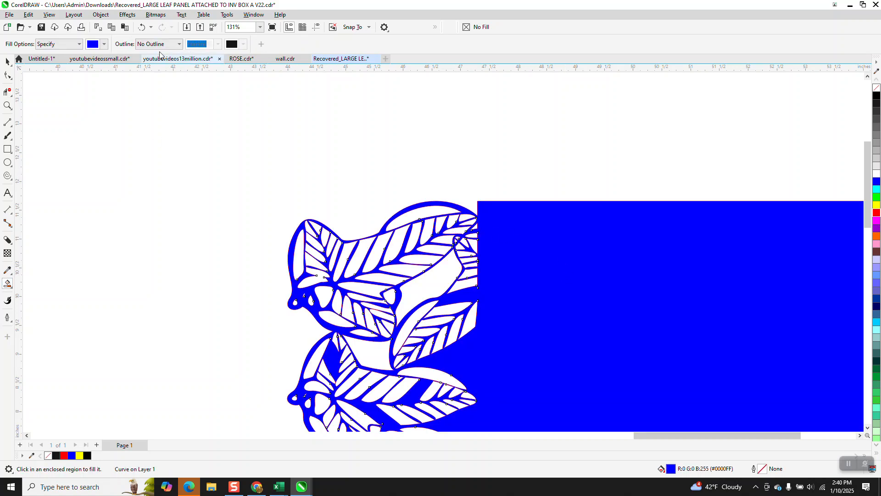
left_click(141, 27)
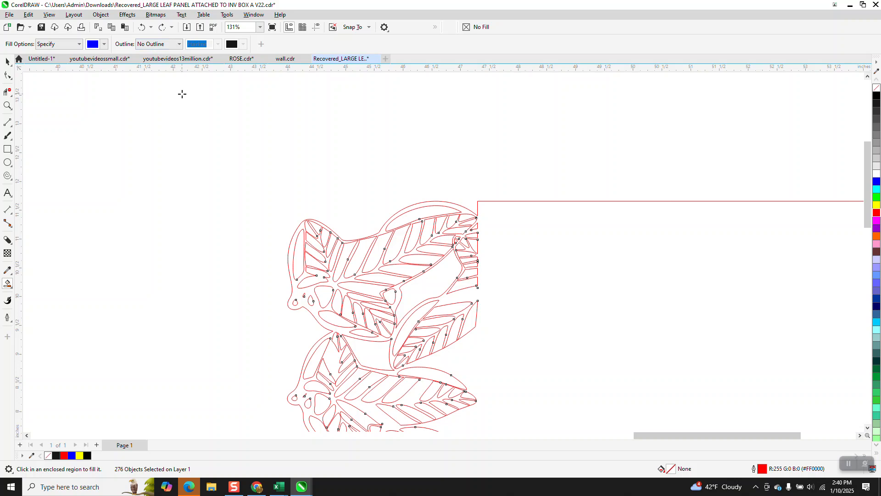
Zoom into the upper leaf's stem area, Smart Fill the region beside the small holes to test closure, then undo it
left_click(8, 105)
left_click_drag(302, 264, 363, 317)
scroll(351, 264, "down", 2)
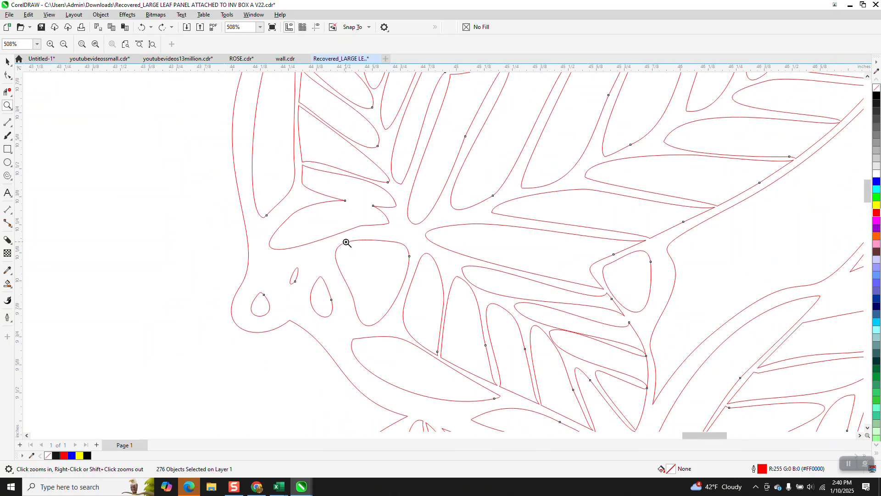
scroll(409, 316, "down", 1)
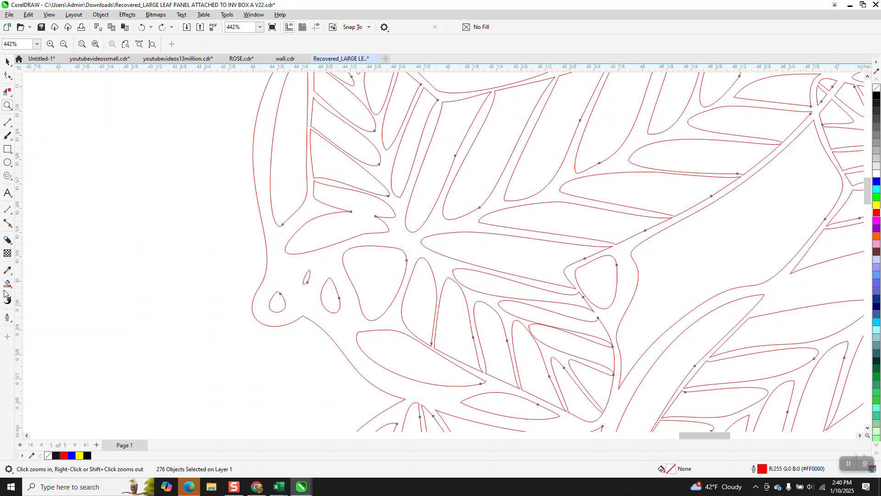
left_click(307, 259)
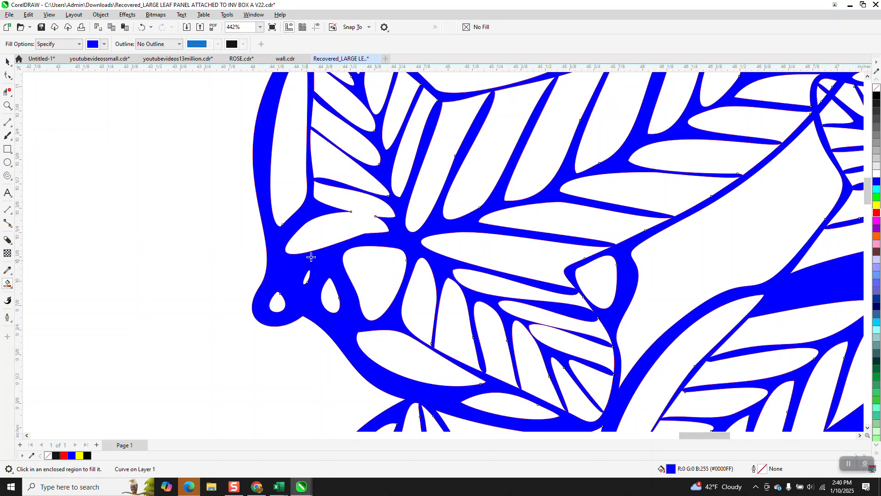
left_click(142, 27)
Zoom out and Smart Fill the whole panel once more to verify the design, then undo the fill
scroll(256, 180, "down", 8)
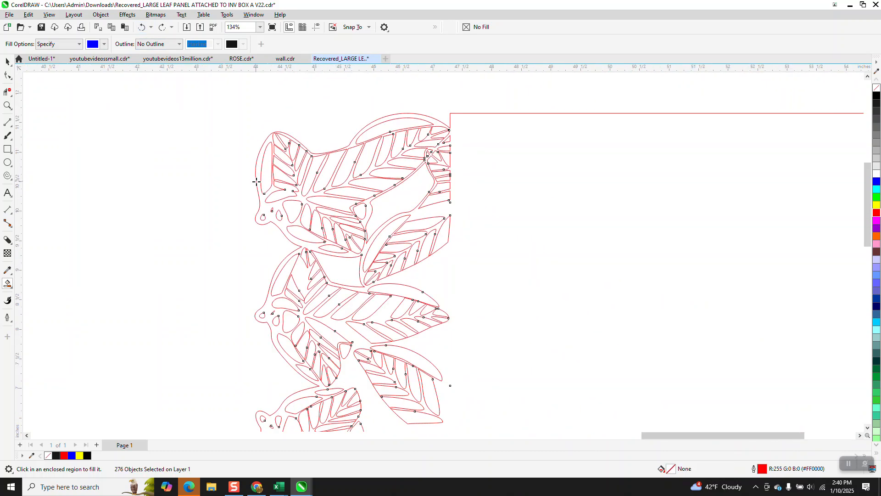
scroll(256, 180, "down", 5)
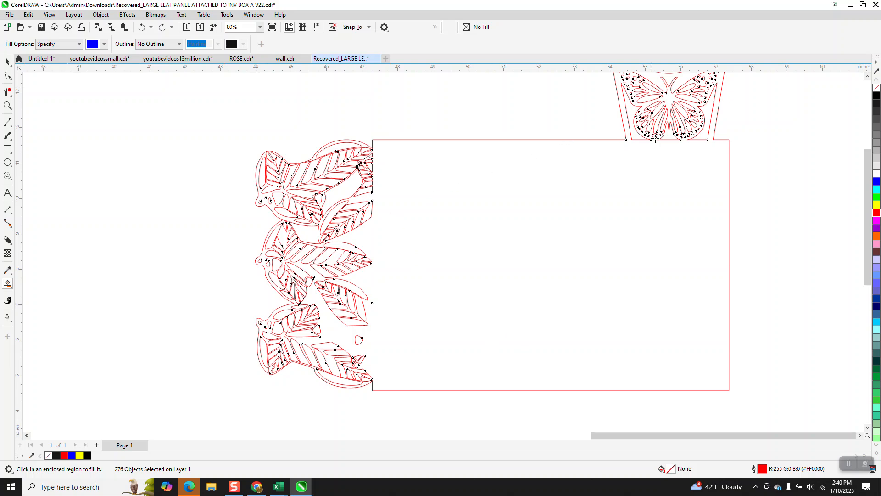
scroll(592, 160, "down", 1)
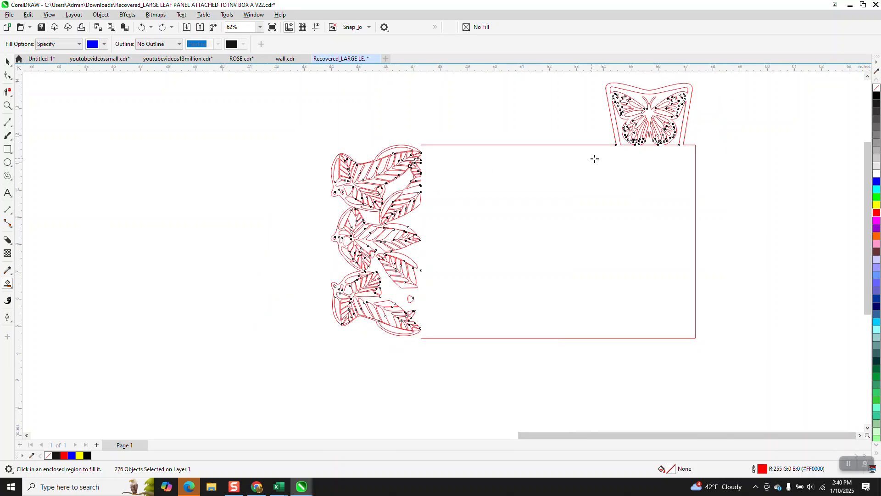
left_click(621, 169)
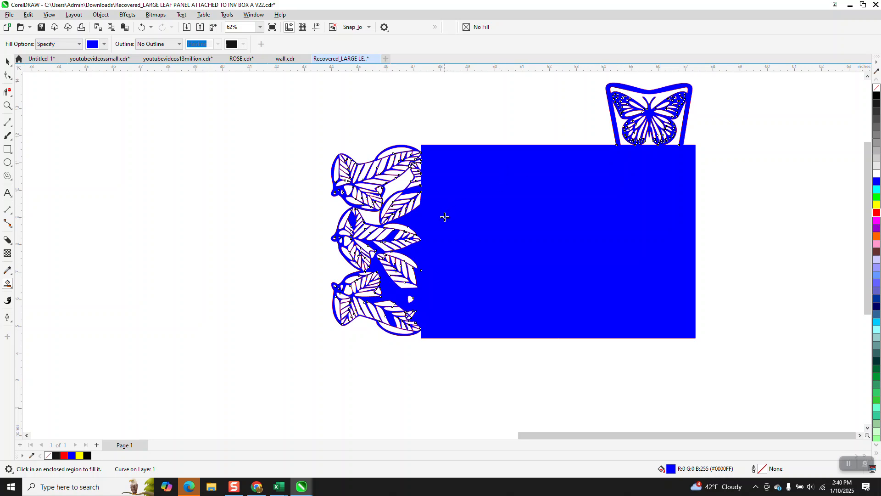
left_click(7, 62)
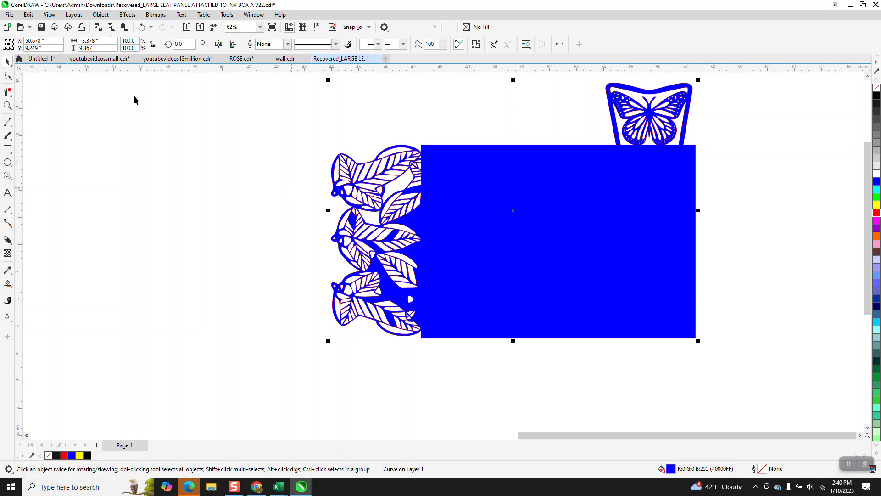
left_click(139, 28)
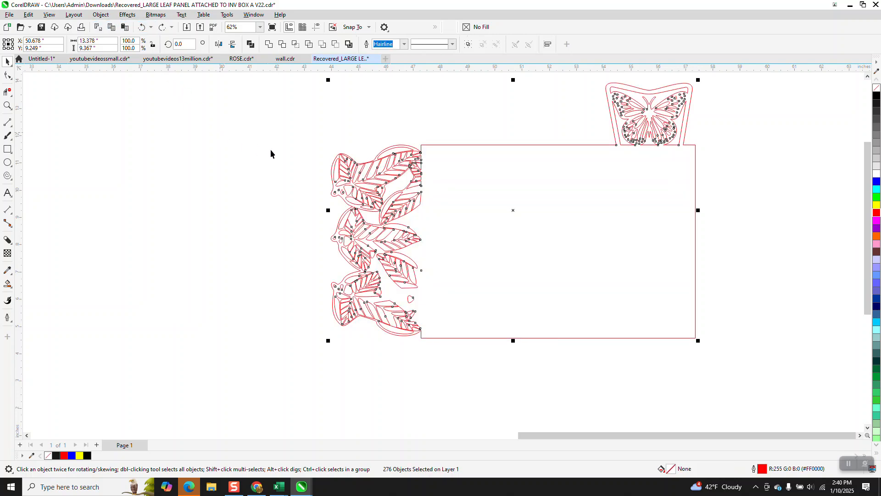
Move the entire selected panel design onto the page, deselect it, and zoom in on the page
scroll(271, 192, "down", 1)
scroll(268, 226, "down", 1)
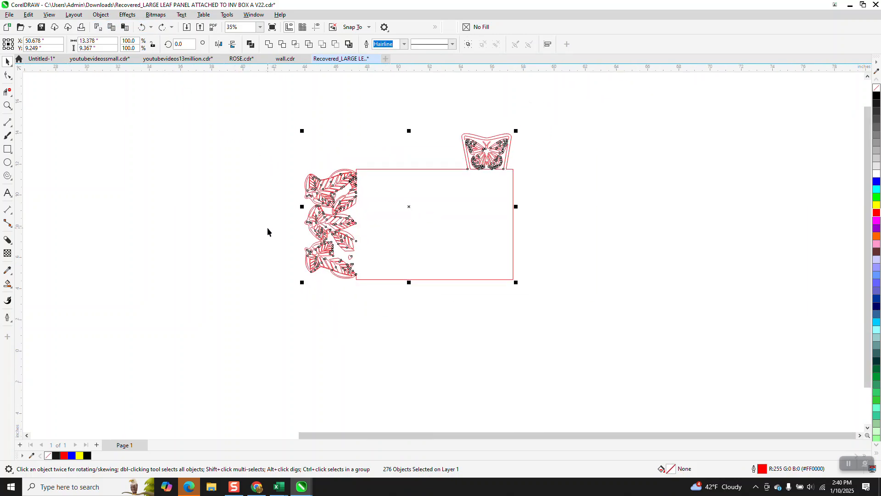
scroll(267, 227, "down", 3)
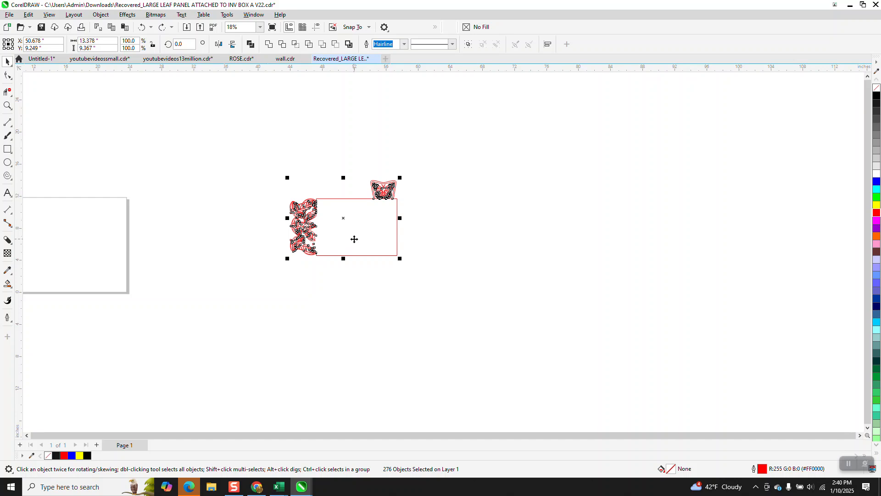
scroll(354, 239, "up", 3)
scroll(370, 191, "down", 3)
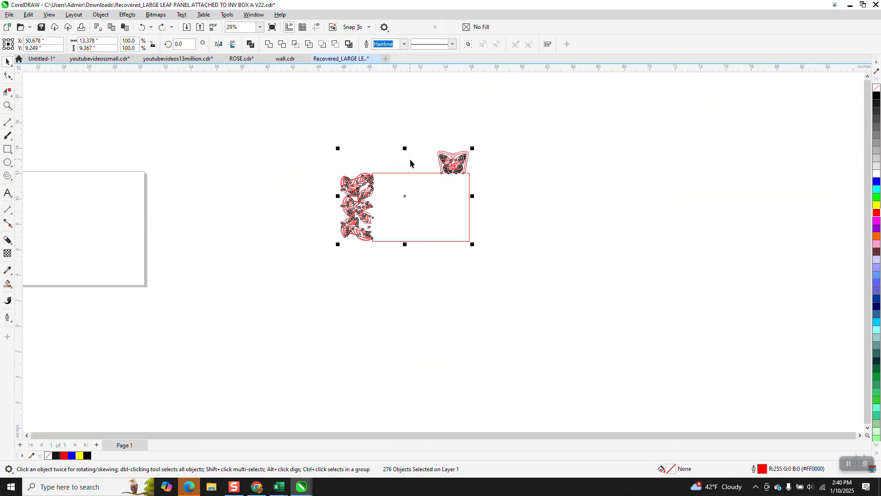
scroll(413, 199, "down", 4)
left_click_drag(406, 198, 209, 216)
left_click(286, 160)
left_click(11, 107)
left_click_drag(148, 176, 302, 260)
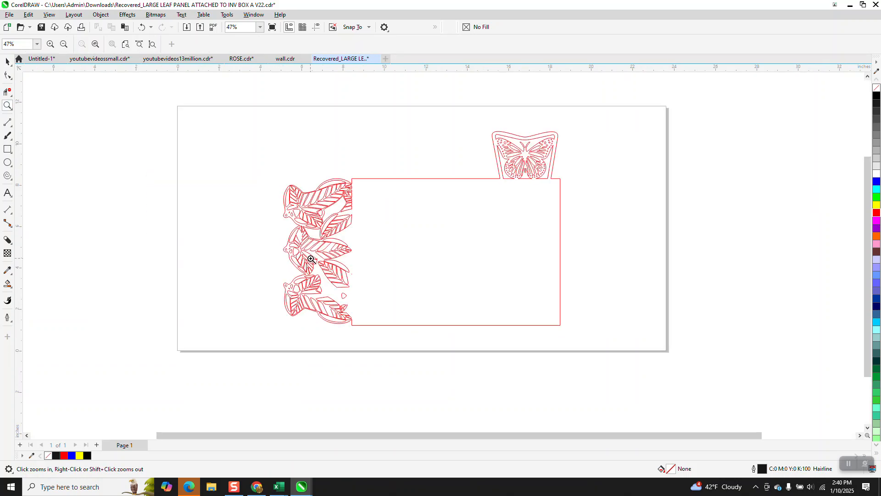